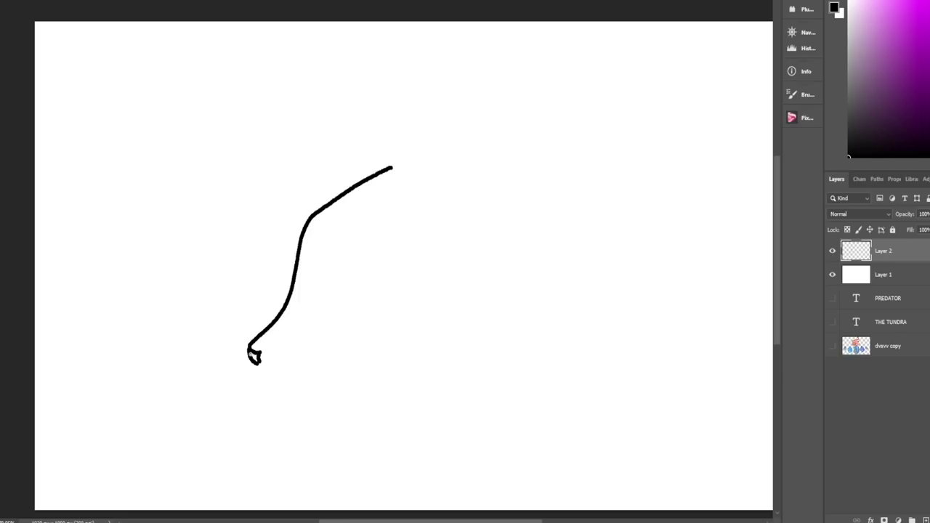
# - Draw the dog's nose underside, mouth line and lower jaw, plus a half-closed eye on the head
pyautogui.moveTo(254, 357)
pyautogui.mouseDown()
pyautogui.moveTo(288, 371)
pyautogui.moveTo(340, 334)
pyautogui.moveTo(290, 382)
pyautogui.moveTo(356, 339)
pyautogui.mouseUp()
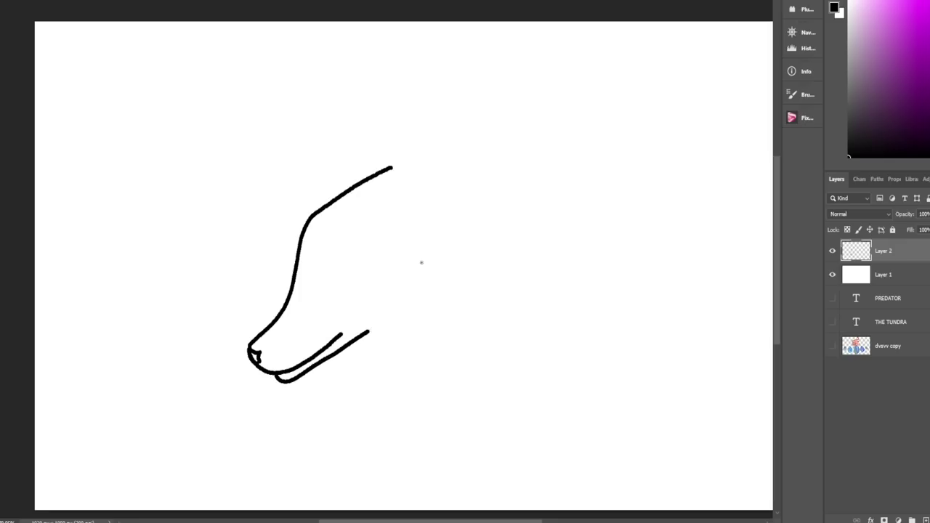
pyautogui.moveTo(323, 283)
pyautogui.mouseDown()
pyautogui.moveTo(374, 262)
pyautogui.moveTo(360, 291)
pyautogui.moveTo(328, 290)
pyautogui.moveTo(321, 272)
pyautogui.moveTo(382, 249)
pyautogui.mouseUp()
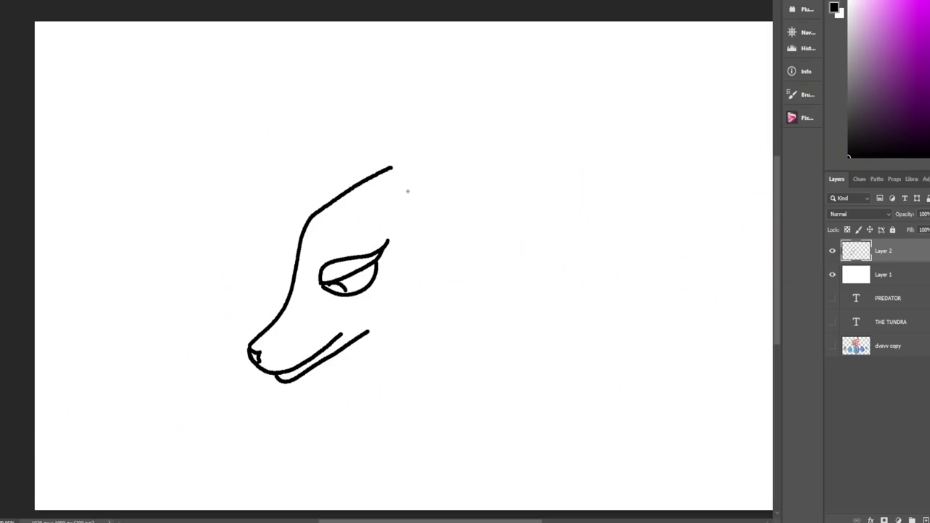
pyautogui.moveTo(407, 191); pyautogui.dragTo(393, 349)
pyautogui.hotkey('ctrl', 'z')
# - On a new layer, draw a long drooping ear with ragged fur at the edge and tip behind the dog's eye
pyautogui.hotkey('ctrl', 'shift', 'n')
pyautogui.press('Return')
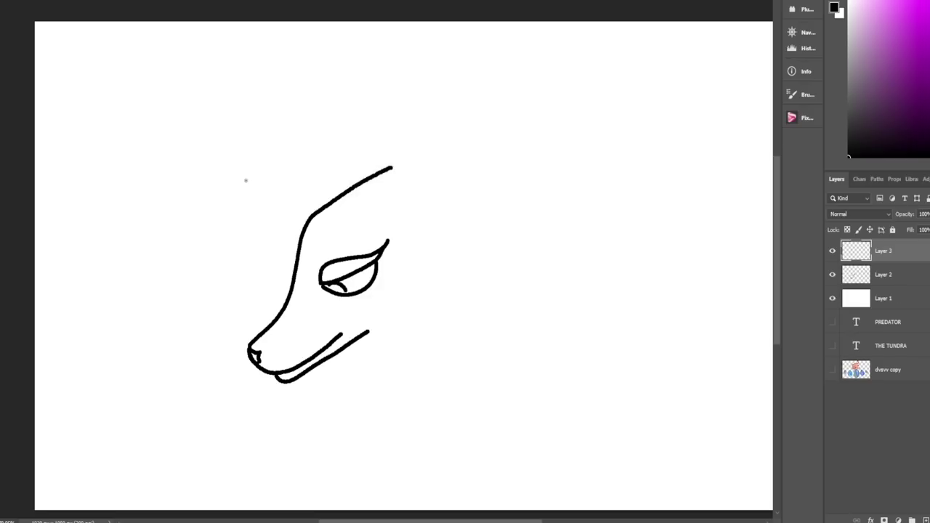
pyautogui.moveTo(434, 203)
pyautogui.mouseDown()
pyautogui.moveTo(440, 291)
pyautogui.moveTo(405, 396)
pyautogui.mouseUp()
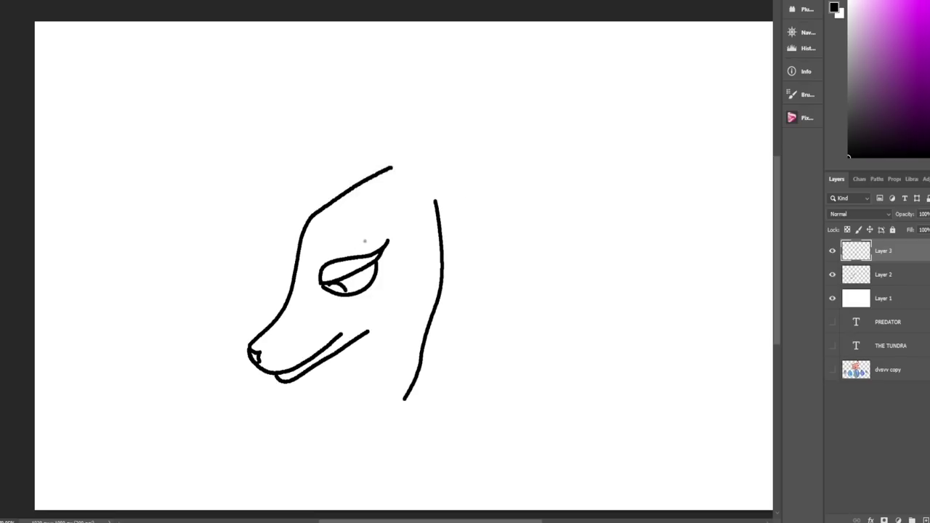
pyautogui.moveTo(377, 206); pyautogui.dragTo(375, 260)
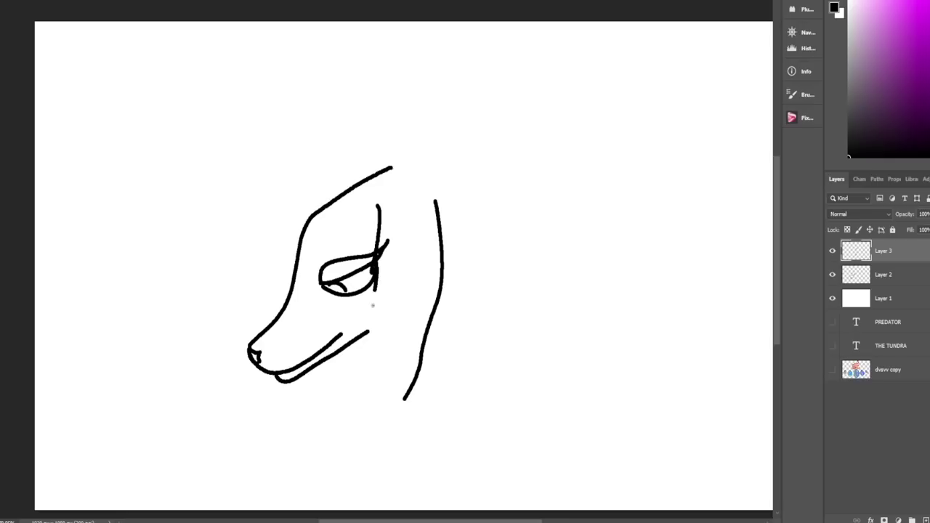
pyautogui.moveTo(375, 290); pyautogui.dragTo(369, 398)
pyautogui.moveTo(391, 347)
pyautogui.mouseDown()
pyautogui.moveTo(371, 406)
pyautogui.moveTo(403, 398)
pyautogui.mouseUp()
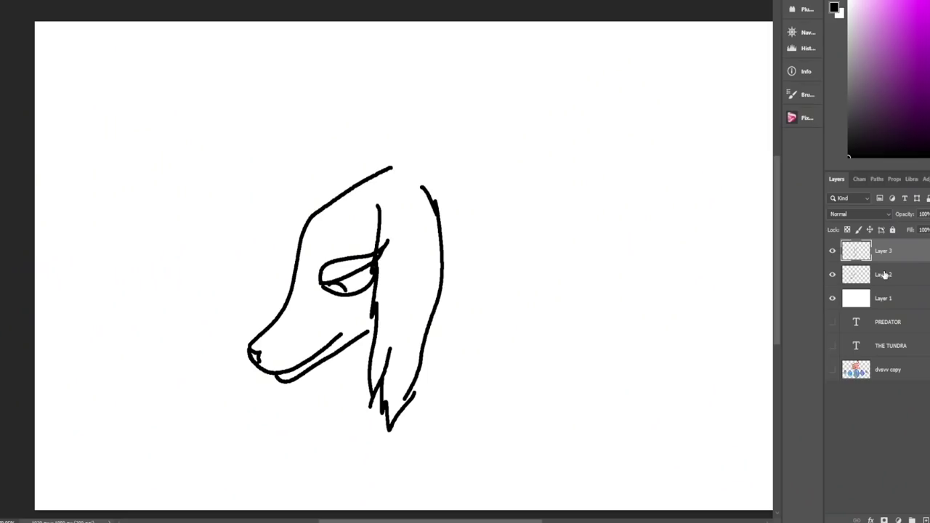
# - Erase the eye line overlapping the ear on Layer 2 and merge the head and ear layers
pyautogui.click(856, 275)
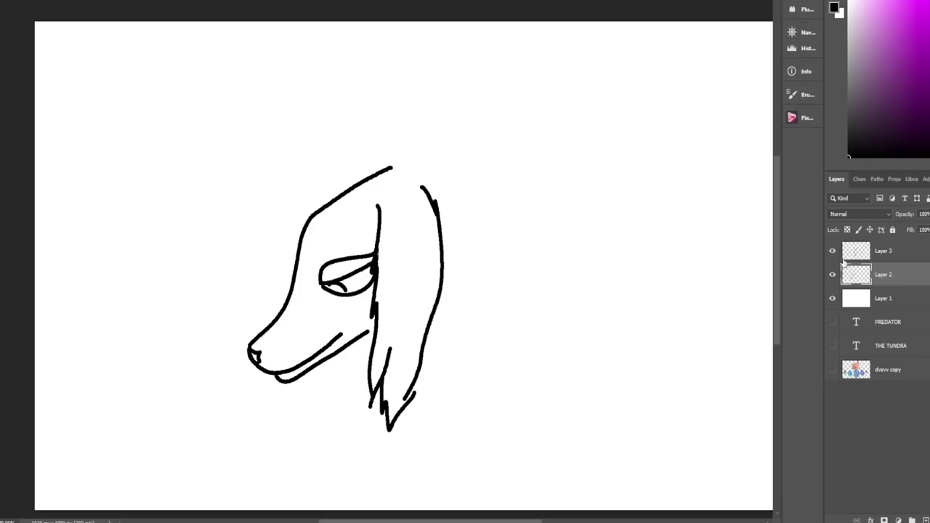
pyautogui.moveTo(851, 266); pyautogui.dragTo(859, 263)
pyautogui.press('Delete')
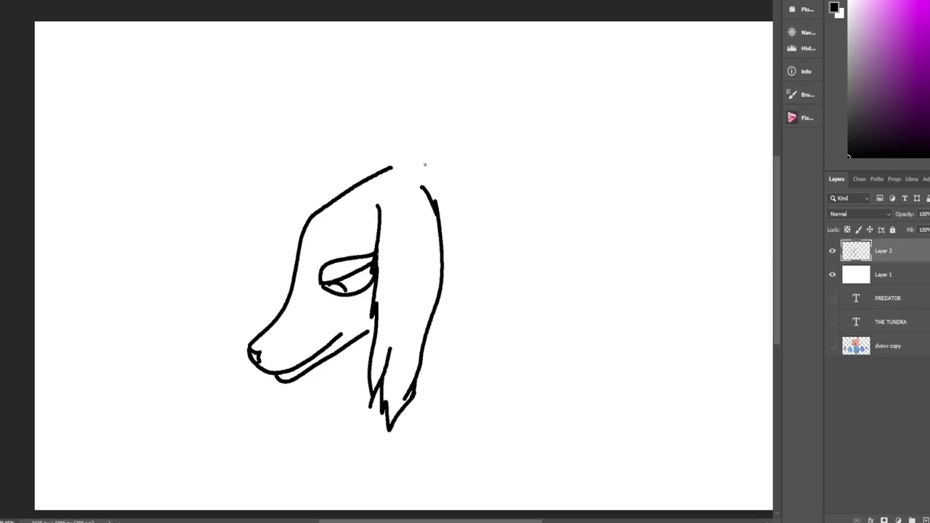
# - Draw the dog's neck, arched back and rump, with a ragged furry chest and belly line underneath
pyautogui.moveTo(391, 167)
pyautogui.mouseDown()
pyautogui.moveTo(420, 149)
pyautogui.moveTo(443, 150)
pyautogui.moveTo(443, 132)
pyautogui.moveTo(491, 86)
pyautogui.mouseUp()
pyautogui.press('z')
pyautogui.moveTo(515, 144)
pyautogui.mouseDown()
pyautogui.moveTo(446, 206)
pyautogui.moveTo(504, 160)
pyautogui.moveTo(486, 186)
pyautogui.mouseUp()
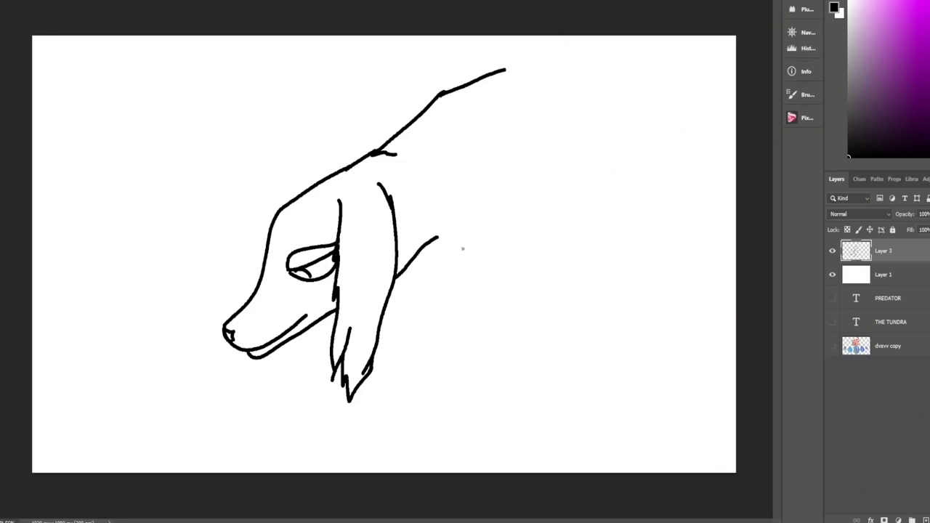
pyautogui.moveTo(457, 266)
pyautogui.mouseDown()
pyautogui.moveTo(481, 256)
pyautogui.moveTo(534, 237)
pyautogui.mouseUp()
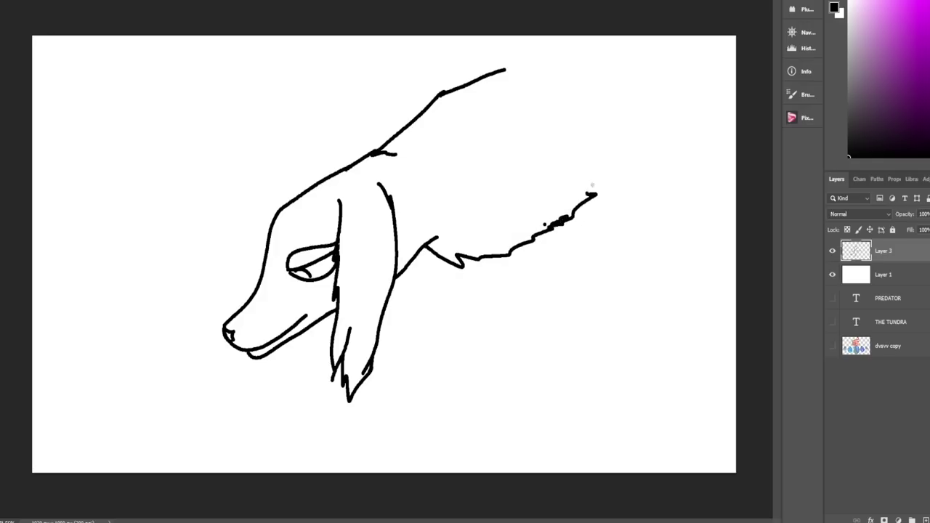
pyautogui.moveTo(592, 185); pyautogui.dragTo(671, 151)
pyautogui.moveTo(501, 71)
pyautogui.mouseDown()
pyautogui.moveTo(572, 55)
pyautogui.moveTo(686, 84)
pyautogui.mouseUp()
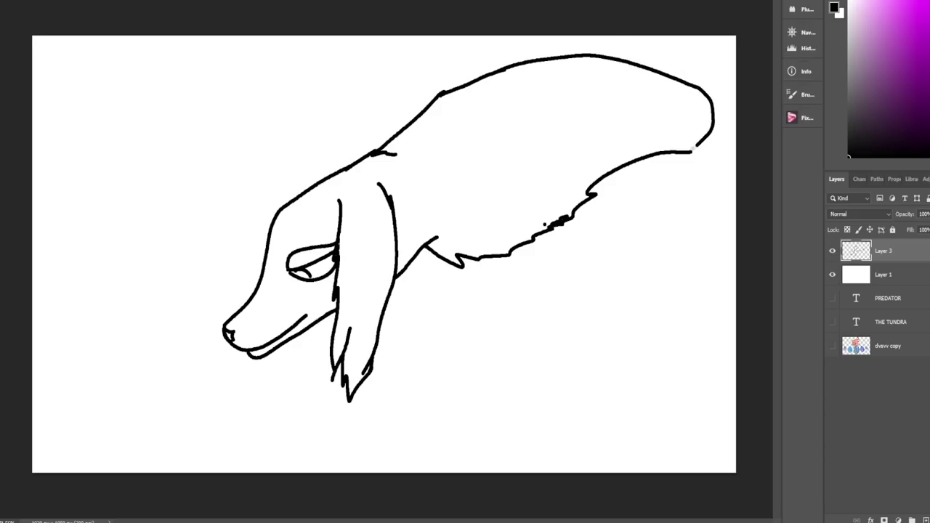
# - Add a new layer and draw both front legs on it, with toes and ragged fur behind the near leg
pyautogui.hotkey('ctrl', 'shift', 'n')
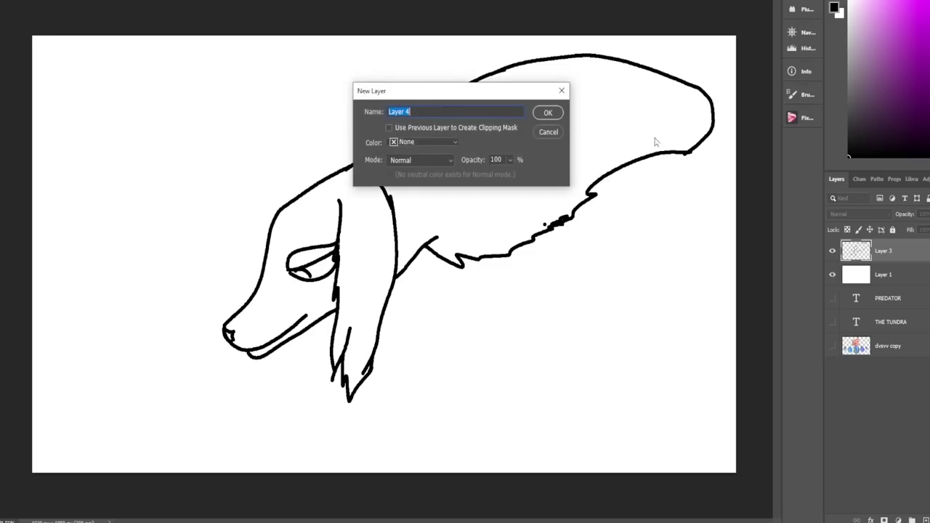
pyautogui.press('Return')
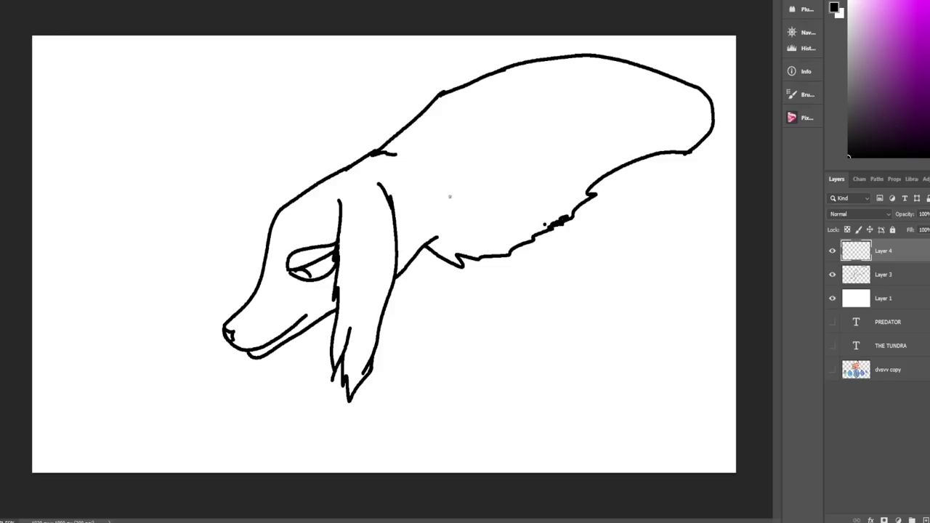
pyautogui.moveTo(450, 196)
pyautogui.mouseDown()
pyautogui.moveTo(455, 301)
pyautogui.moveTo(414, 417)
pyautogui.mouseUp()
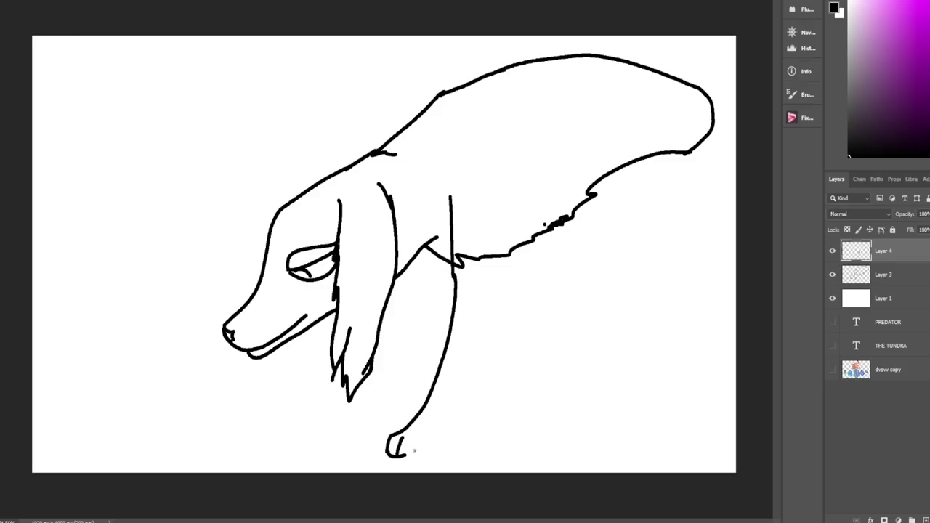
pyautogui.moveTo(398, 455); pyautogui.dragTo(449, 408)
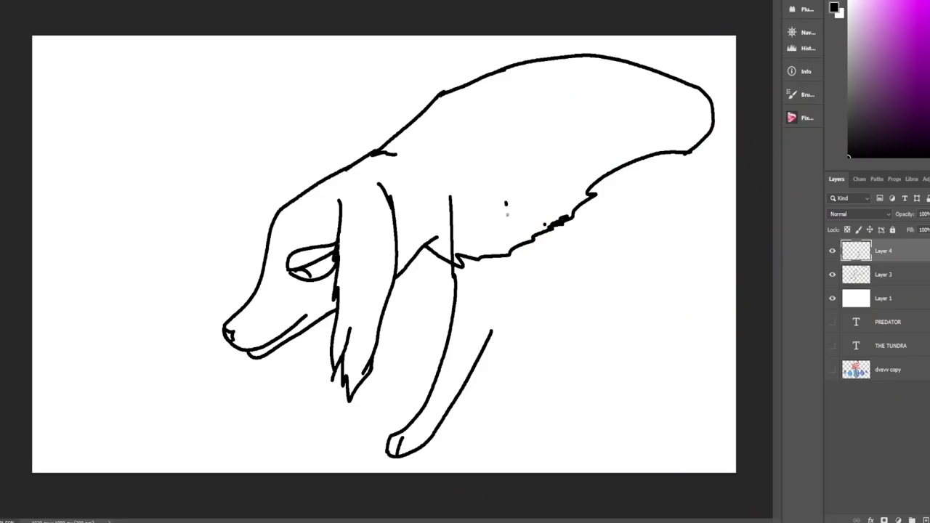
pyautogui.moveTo(507, 205)
pyautogui.mouseDown()
pyautogui.moveTo(504, 317)
pyautogui.moveTo(493, 342)
pyautogui.mouseUp()
pyautogui.moveTo(426, 247)
pyautogui.mouseDown()
pyautogui.moveTo(442, 303)
pyautogui.moveTo(413, 346)
pyautogui.moveTo(404, 404)
pyautogui.mouseUp()
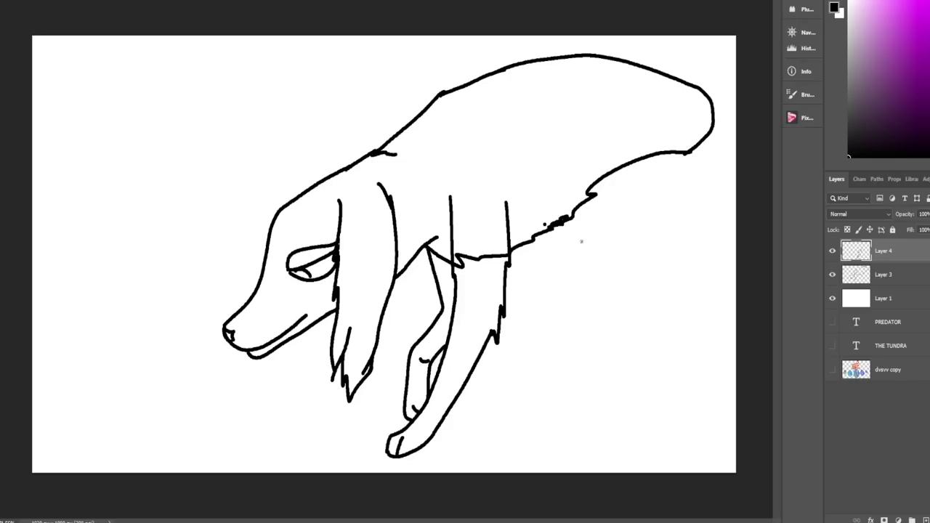
# - Draw the near hind leg with its paw and ragged fur along the back of the thigh
pyautogui.moveTo(603, 132)
pyautogui.mouseDown()
pyautogui.moveTo(648, 316)
pyautogui.moveTo(645, 429)
pyautogui.mouseUp()
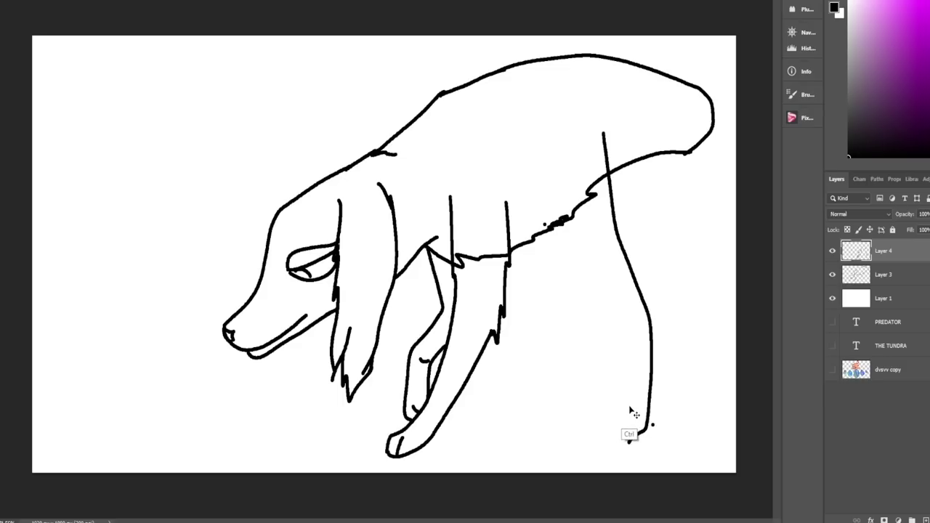
pyautogui.moveTo(650, 403)
pyautogui.mouseDown()
pyautogui.moveTo(643, 434)
pyautogui.moveTo(628, 441)
pyautogui.moveTo(642, 437)
pyautogui.mouseUp()
pyautogui.moveTo(673, 397)
pyautogui.mouseDown()
pyautogui.moveTo(699, 143)
pyautogui.moveTo(687, 268)
pyautogui.moveTo(685, 229)
pyautogui.mouseUp()
pyautogui.moveTo(707, 108)
pyautogui.mouseDown()
pyautogui.moveTo(710, 207)
pyautogui.moveTo(698, 245)
pyautogui.mouseUp()
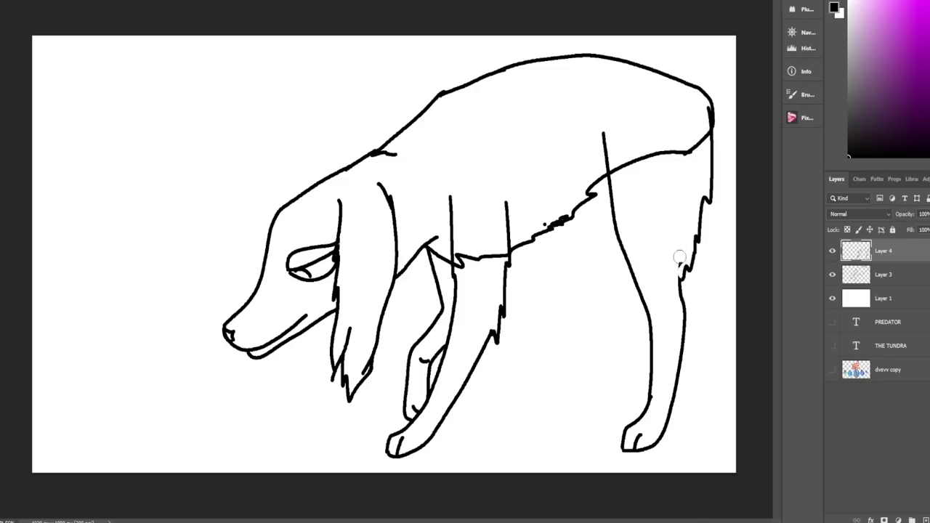
# - Erase the body outline on Layer 3 where it crosses the near front and hind legs
pyautogui.click(877, 284)
pyautogui.moveTo(657, 153)
pyautogui.mouseDown()
pyautogui.moveTo(703, 130)
pyautogui.moveTo(614, 169)
pyautogui.mouseUp()
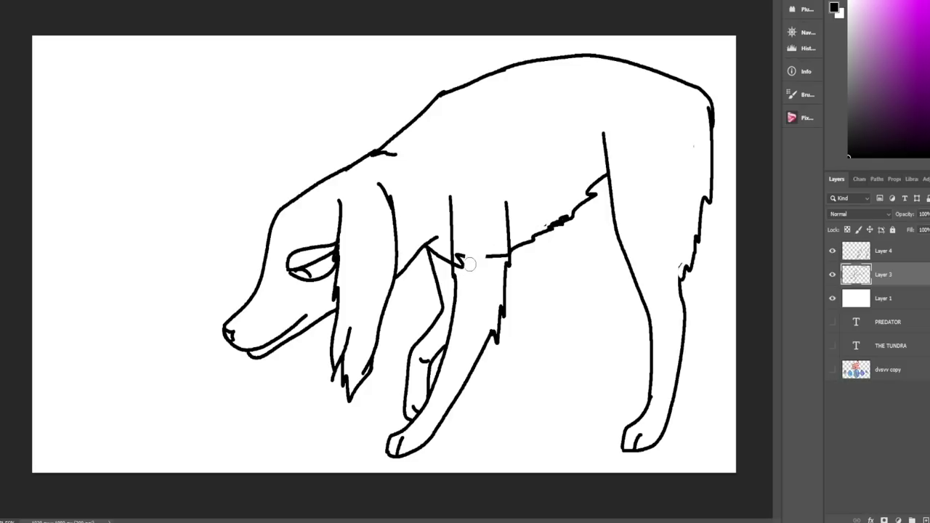
pyautogui.moveTo(484, 256)
pyautogui.mouseDown()
pyautogui.moveTo(488, 247)
pyautogui.moveTo(501, 253)
pyautogui.mouseUp()
# - Taper the upper ends of the leg lines on Layer 4 and erase stray marks around the hind leg
pyautogui.click(890, 252)
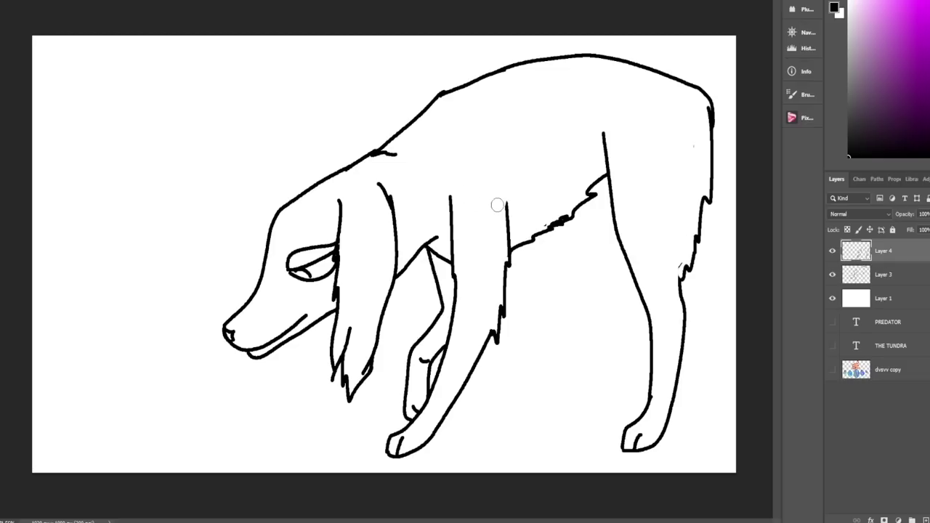
pyautogui.moveTo(504, 197)
pyautogui.mouseDown()
pyautogui.moveTo(498, 223)
pyautogui.moveTo(452, 199)
pyautogui.mouseUp()
pyautogui.click(601, 131)
pyautogui.click(692, 148)
pyautogui.click(680, 269)
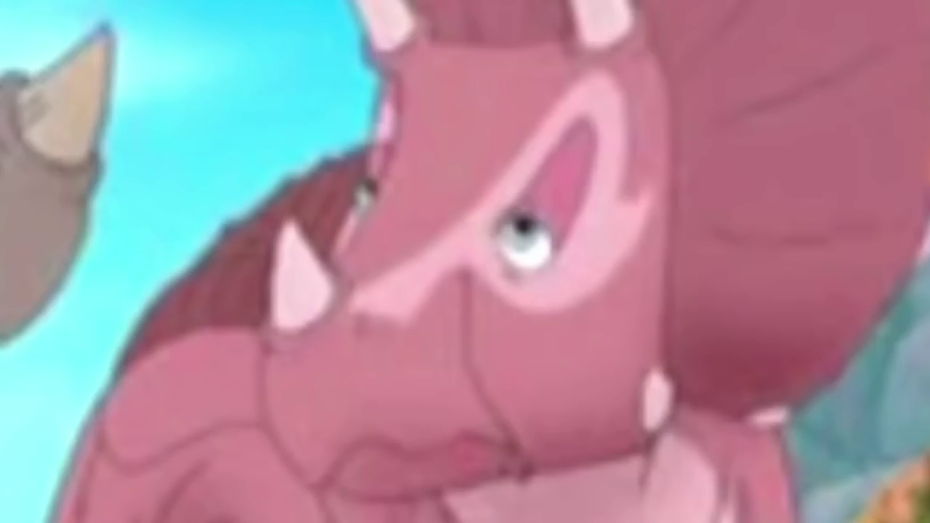
# - Draw the far hind leg behind the near one and merge Layer 3 with Layer 4
pyautogui.moveTo(588, 210); pyautogui.dragTo(636, 291)
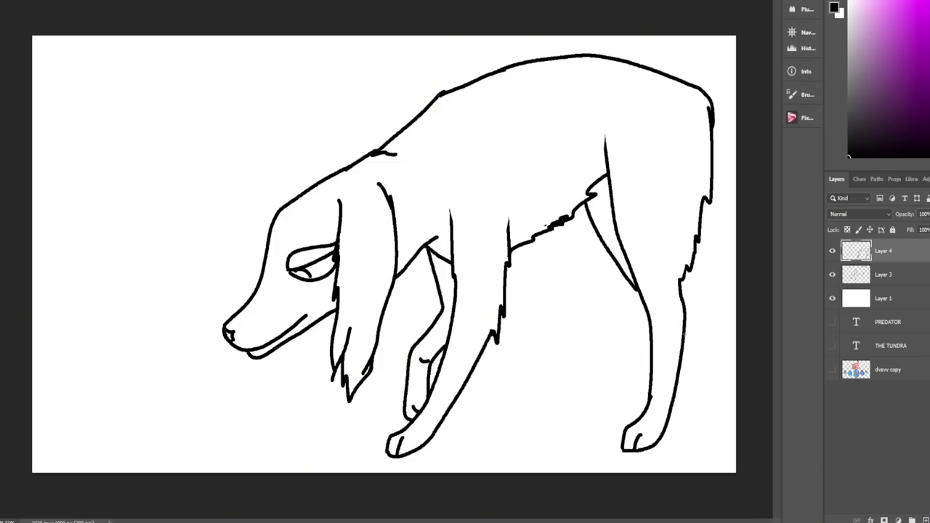
pyautogui.moveTo(685, 331)
pyautogui.mouseDown()
pyautogui.moveTo(713, 425)
pyautogui.moveTo(722, 415)
pyautogui.moveTo(719, 378)
pyautogui.moveTo(691, 274)
pyautogui.mouseUp()
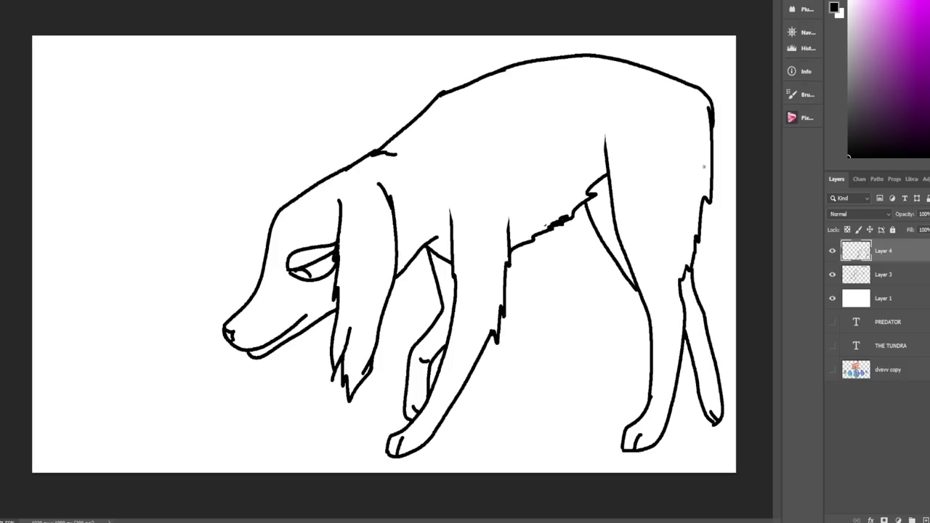
pyautogui.click(875, 283)
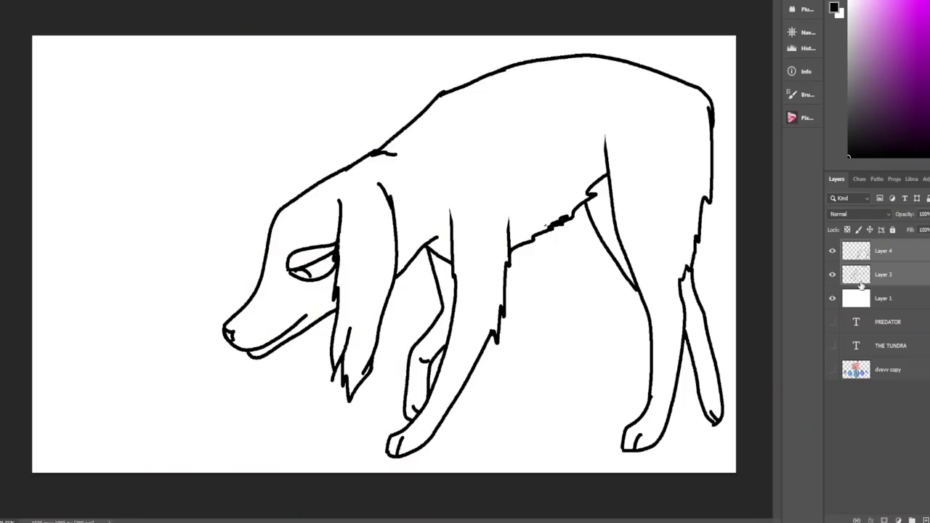
pyautogui.press('Delete')
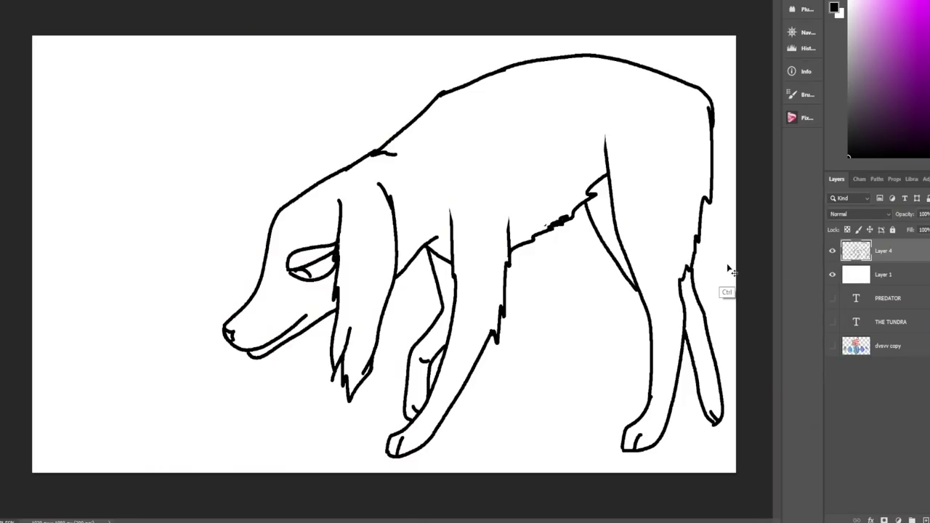
# - Scale the dog down slightly and shift it toward the canvas's left, and draw a long hanging tail with a ragged tip
pyautogui.hotkey('ctrl', 't')
pyautogui.moveTo(723, 54); pyautogui.dragTo(685, 80)
pyautogui.moveTo(571, 199); pyautogui.dragTo(539, 190)
pyautogui.press('Return')
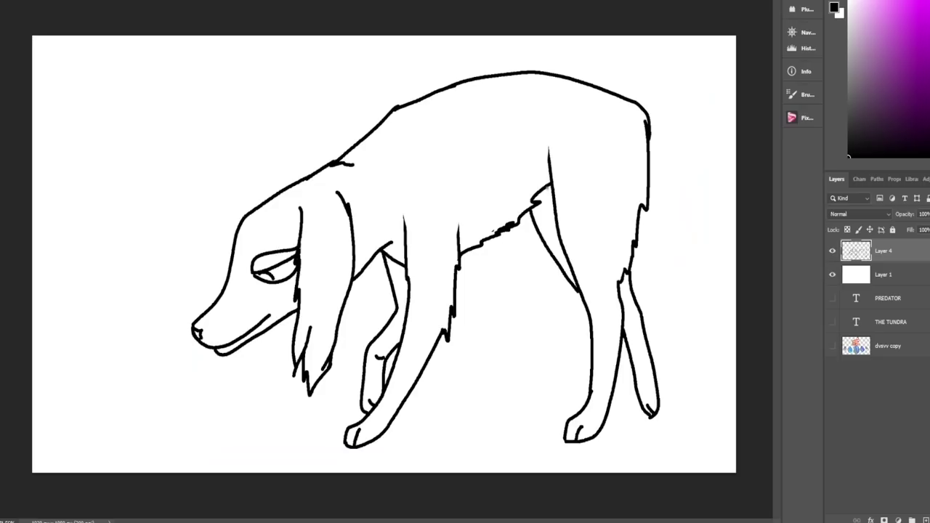
pyautogui.moveTo(651, 121)
pyautogui.mouseDown()
pyautogui.moveTo(668, 240)
pyautogui.moveTo(670, 362)
pyautogui.mouseUp()
pyautogui.moveTo(637, 225)
pyautogui.mouseDown()
pyautogui.moveTo(646, 318)
pyautogui.moveTo(668, 365)
pyautogui.mouseUp()
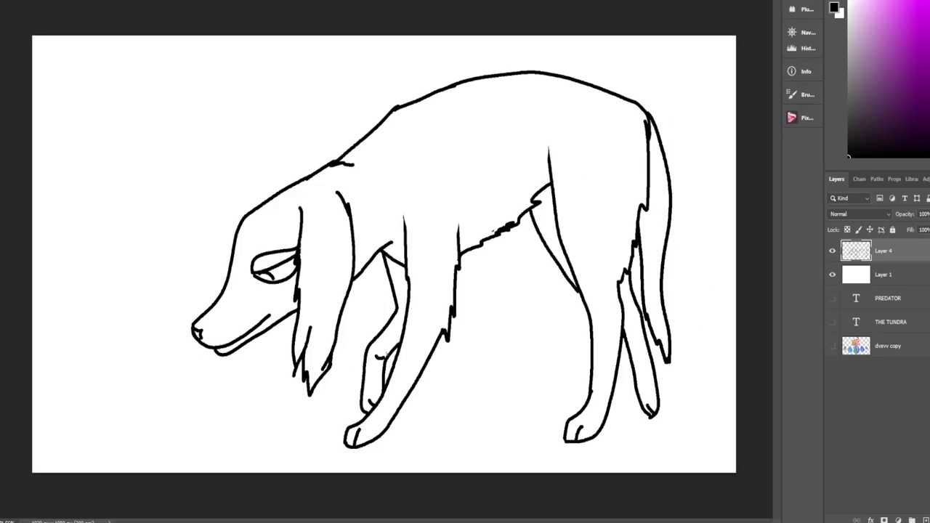
# - Add a new layer and start drawing the small puppy in front of the large dog's muzzle
pyautogui.hotkey('ctrl', 'shift', 'n')
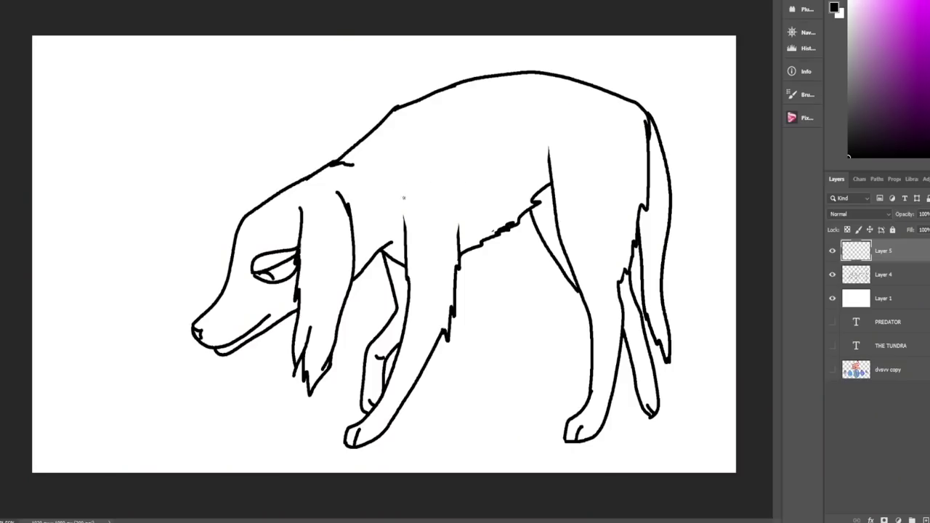
pyautogui.moveTo(183, 378); pyautogui.dragTo(187, 343)
pyautogui.moveTo(173, 378)
pyautogui.mouseDown()
pyautogui.moveTo(206, 320)
pyautogui.moveTo(241, 297)
pyautogui.moveTo(231, 311)
pyautogui.mouseUp()
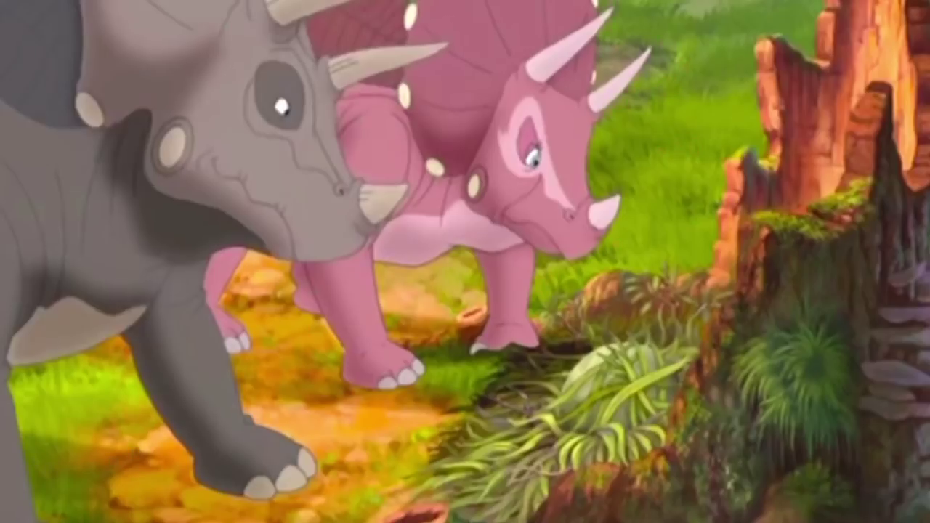
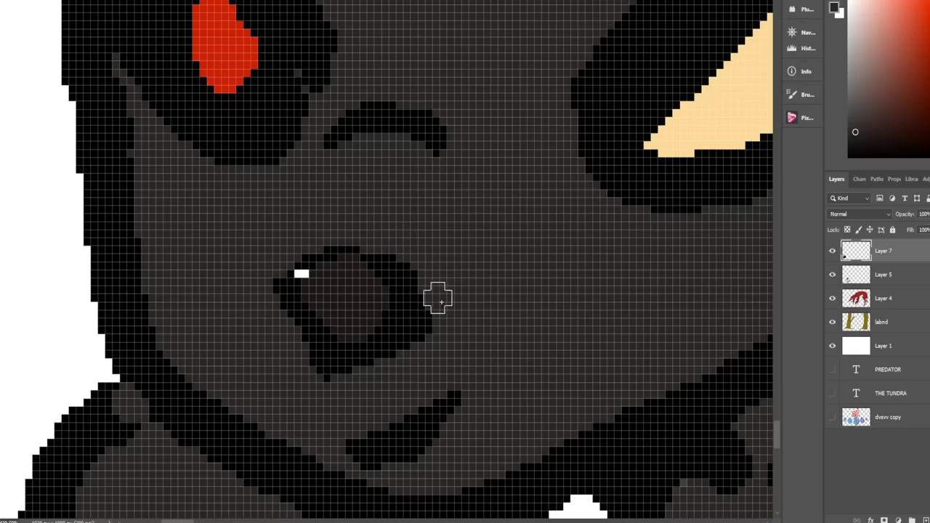
# - Trim the outline of the black puppy's nose with its dark grey body colour on Layer 7
pyautogui.moveTo(438, 297)
pyautogui.mouseDown()
pyautogui.moveTo(407, 343)
pyautogui.moveTo(433, 342)
pyautogui.moveTo(319, 382)
pyautogui.mouseUp()
pyautogui.scroll(-10, 347, 380)
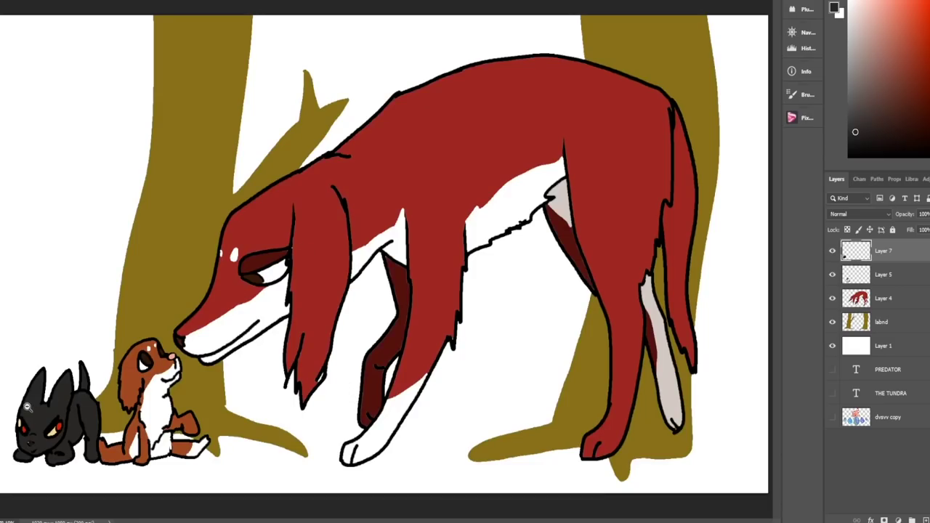
pyautogui.scroll(10, 27, 408)
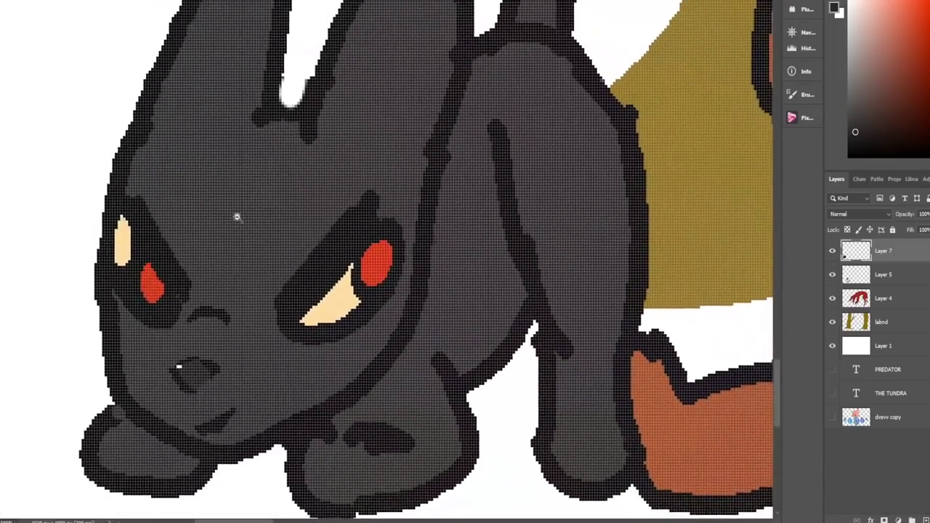
pyautogui.scroll(-5, 237, 217)
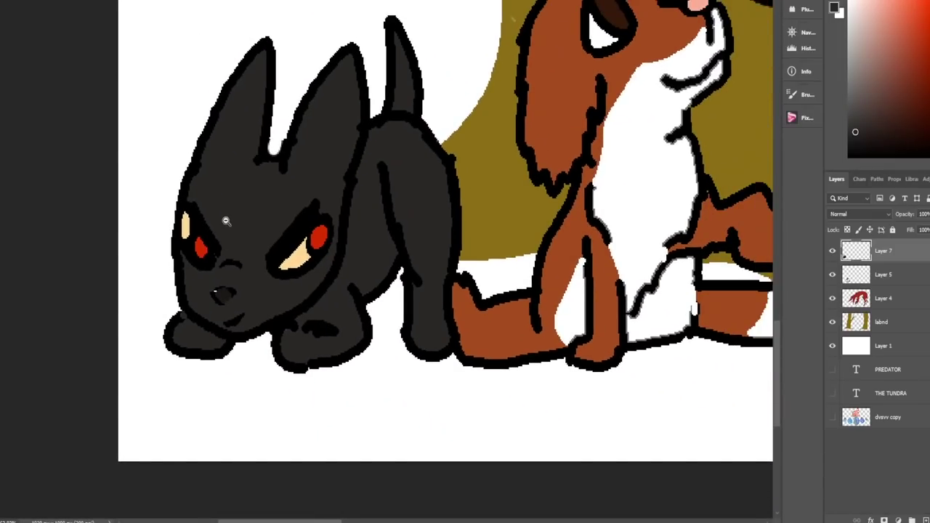
# - Paint an orange brow spot above each of the black puppy's eyes
pyautogui.hotkey('ctrl', 'a')
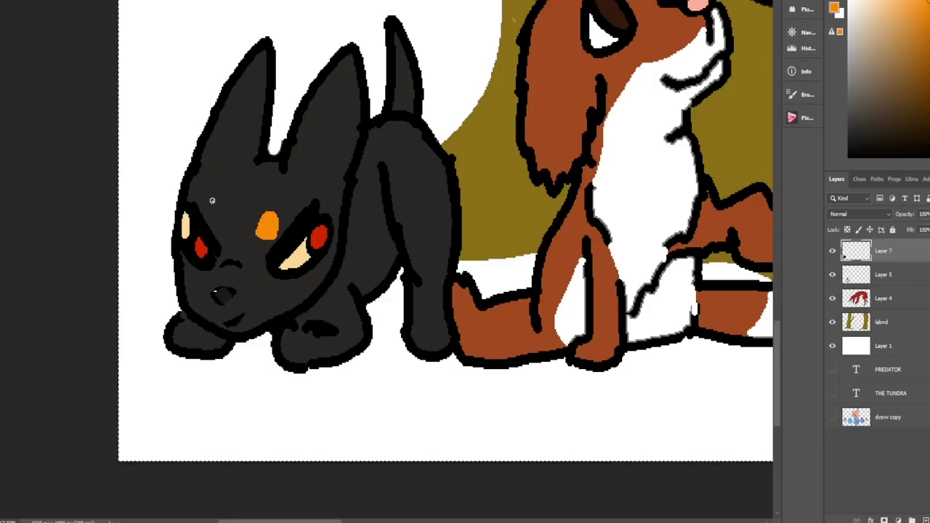
pyautogui.moveTo(217, 209)
pyautogui.mouseDown()
pyautogui.moveTo(230, 241)
pyautogui.moveTo(219, 216)
pyautogui.mouseUp()
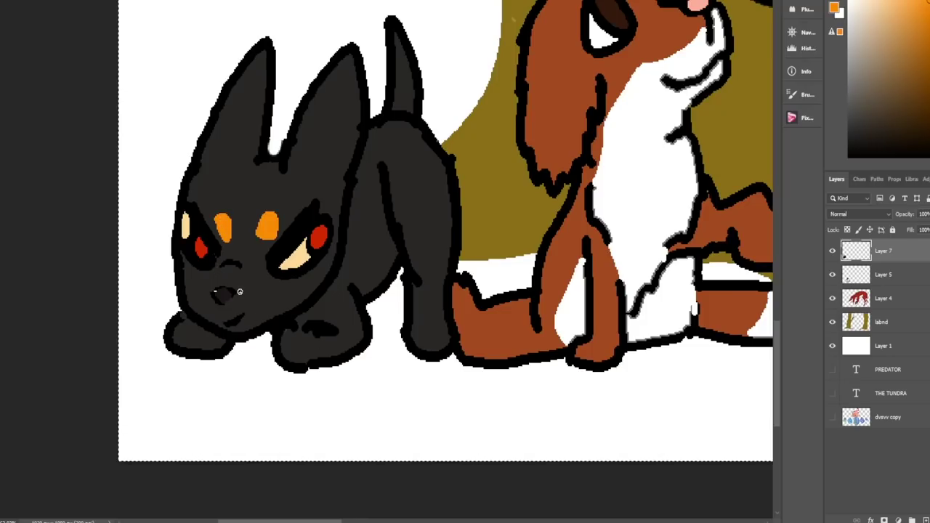
# - Outline a curved muzzle marking around the black puppy's nose and fill its lower face with orange
pyautogui.moveTo(238, 291)
pyautogui.mouseDown()
pyautogui.moveTo(252, 265)
pyautogui.moveTo(271, 286)
pyautogui.moveTo(304, 295)
pyautogui.mouseUp()
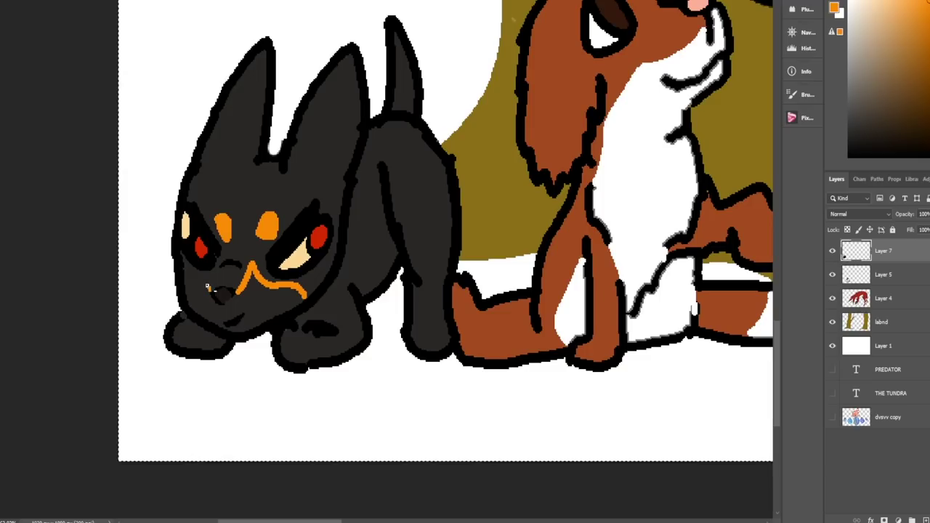
pyautogui.moveTo(207, 287); pyautogui.dragTo(183, 269)
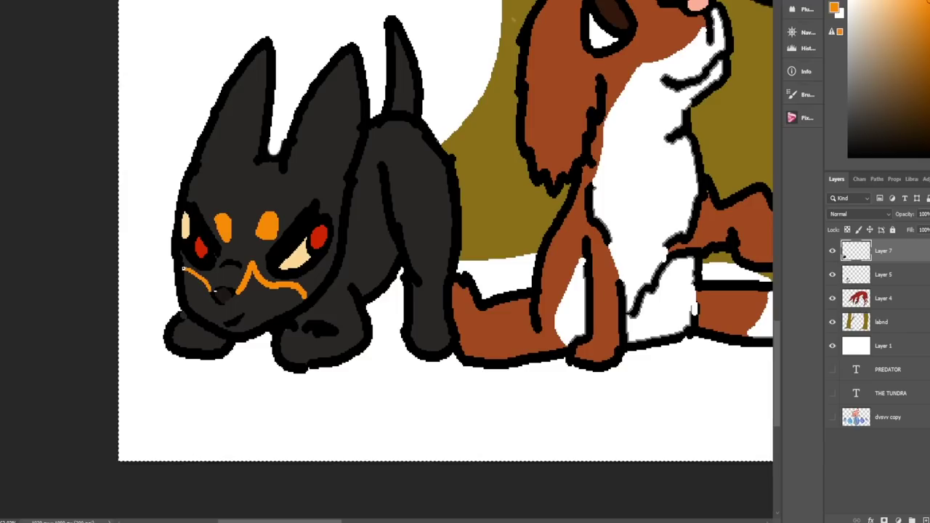
pyautogui.press('g')
pyautogui.click(274, 314)
pyautogui.hotkey('ctrl', 'z')
pyautogui.scroll(5, 233, 319)
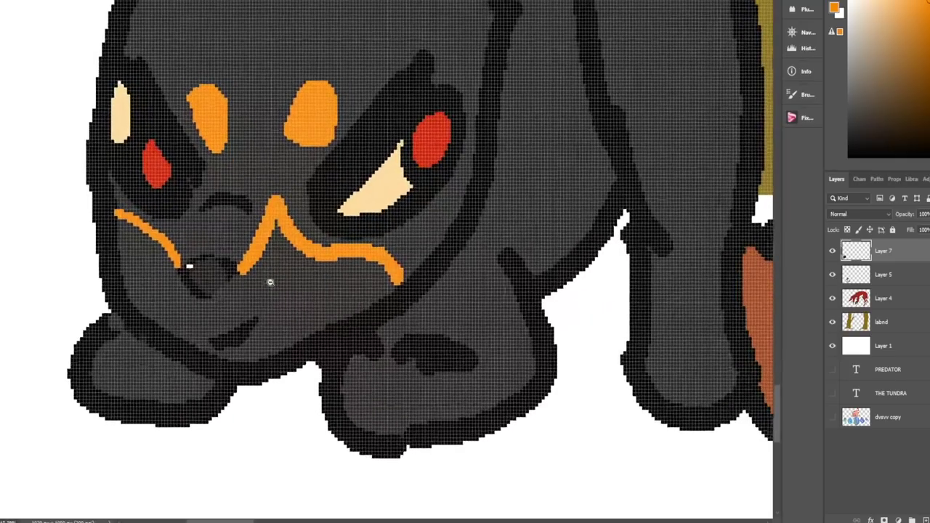
pyautogui.moveTo(243, 274); pyautogui.dragTo(213, 296)
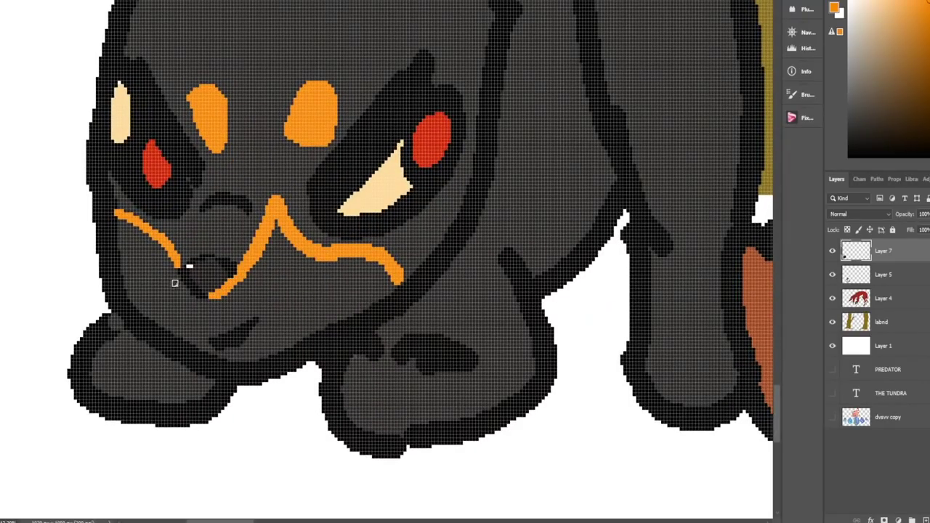
pyautogui.press('g')
pyautogui.click(174, 307)
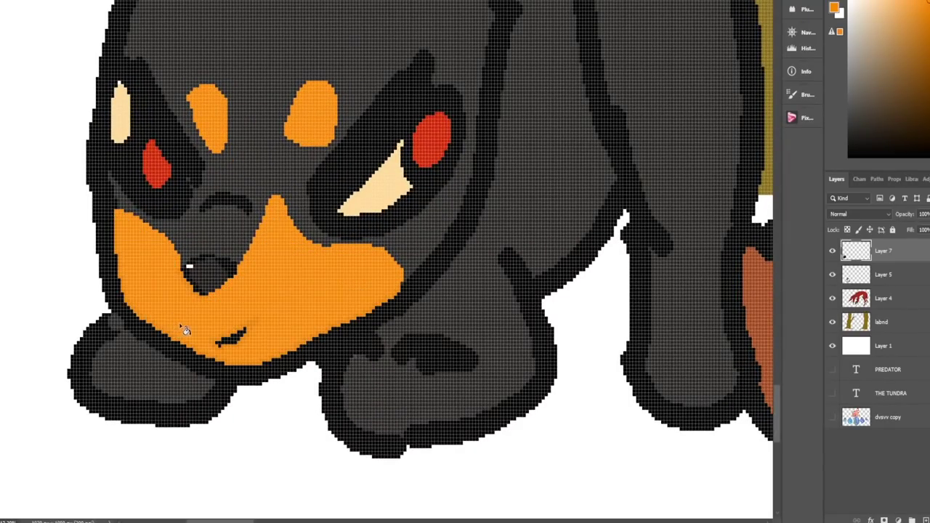
pyautogui.scroll(-5, 249, 305)
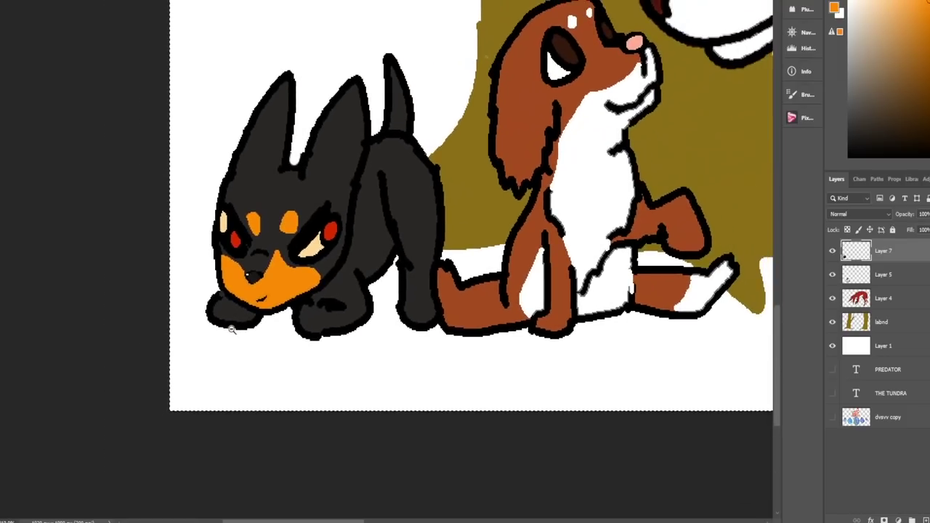
# - Colour the outer half of the black puppy's near ear orange and add a thin orange sliver along the far ear's edge
pyautogui.scroll(-1, 280, 269)
pyautogui.scroll(2, 281, 269)
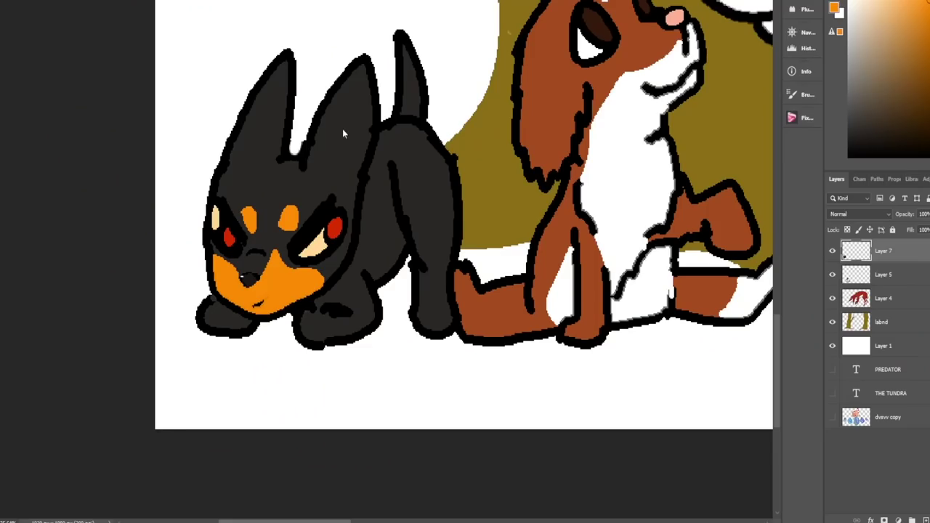
pyautogui.hotkey('ctrl', 'a')
pyautogui.moveTo(330, 106); pyautogui.dragTo(269, 197)
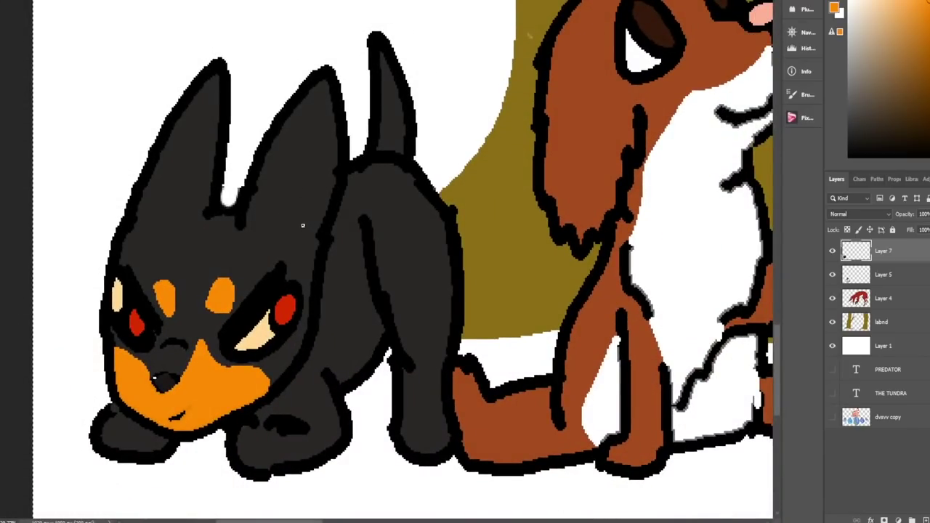
pyautogui.moveTo(299, 226); pyautogui.dragTo(323, 85)
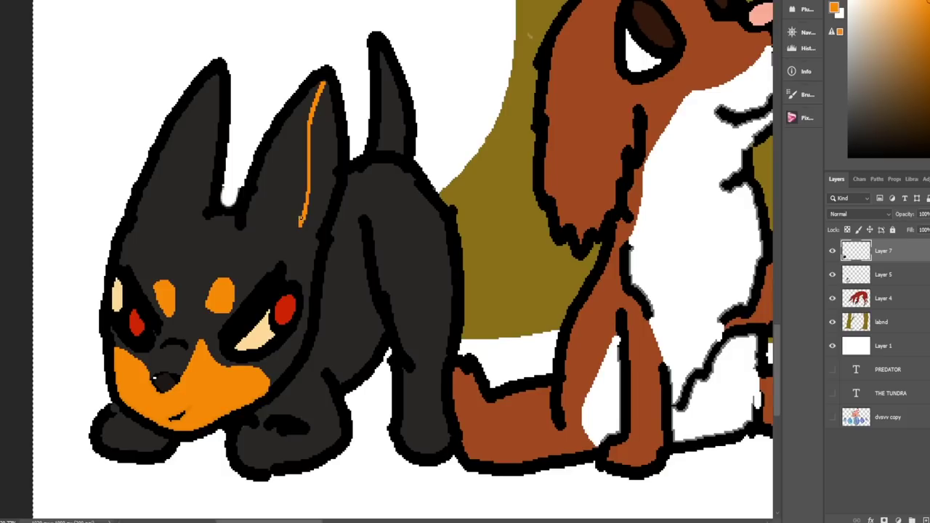
pyautogui.click(326, 183)
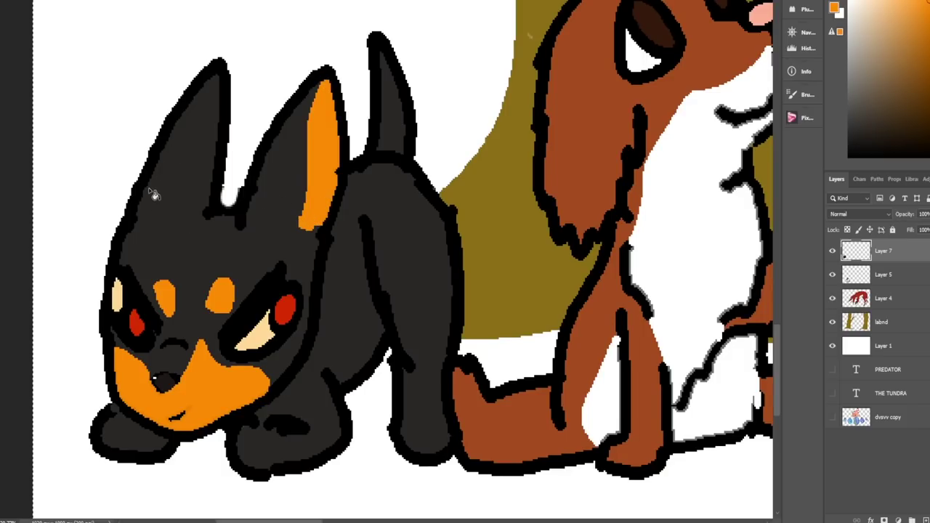
pyautogui.press('b')
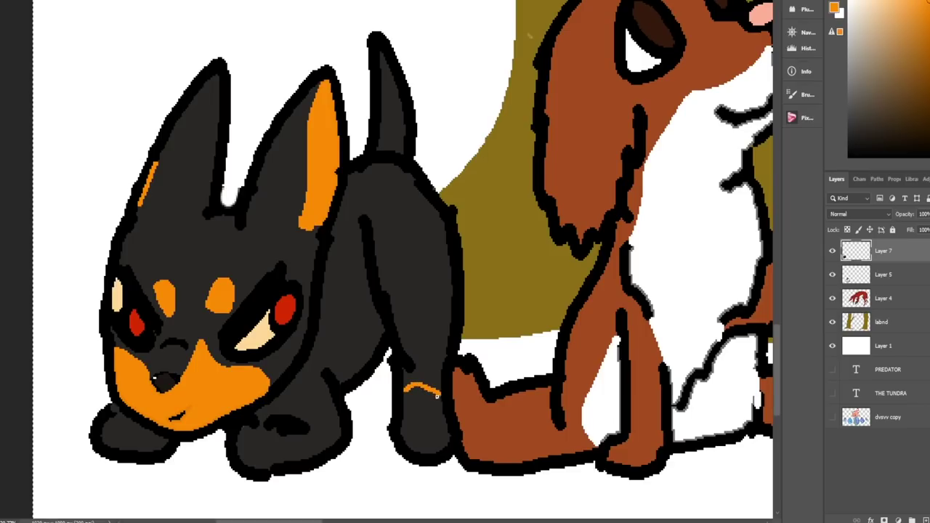
# - Mark off the black puppy's hind paw and both front paws and fill them with orange
pyautogui.click(433, 418)
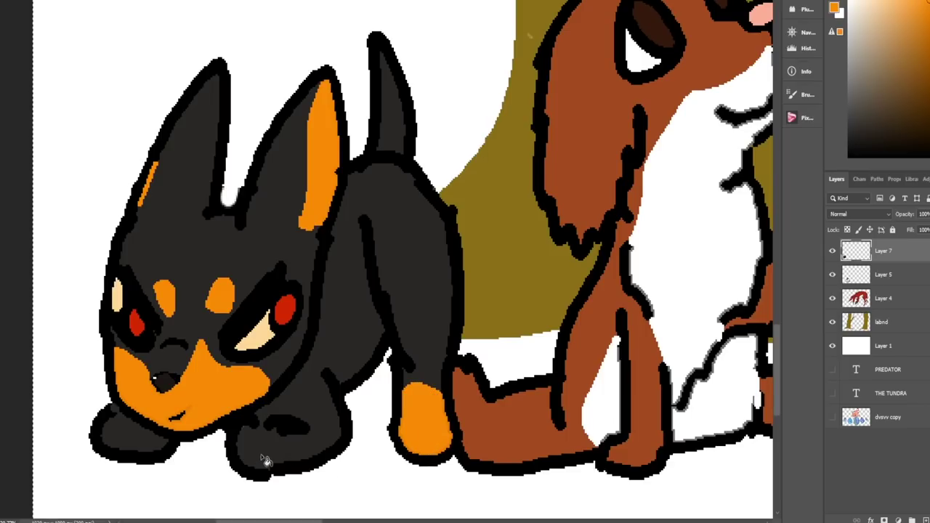
pyautogui.press('b')
pyautogui.moveTo(298, 415); pyautogui.dragTo(333, 421)
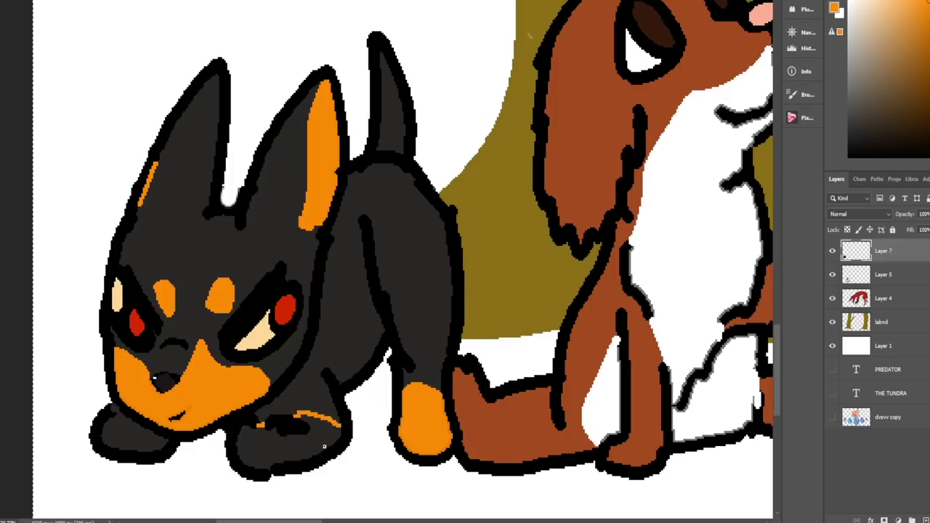
pyautogui.click(324, 446)
pyautogui.hotkey('ctrl', 'z')
pyautogui.click(309, 459)
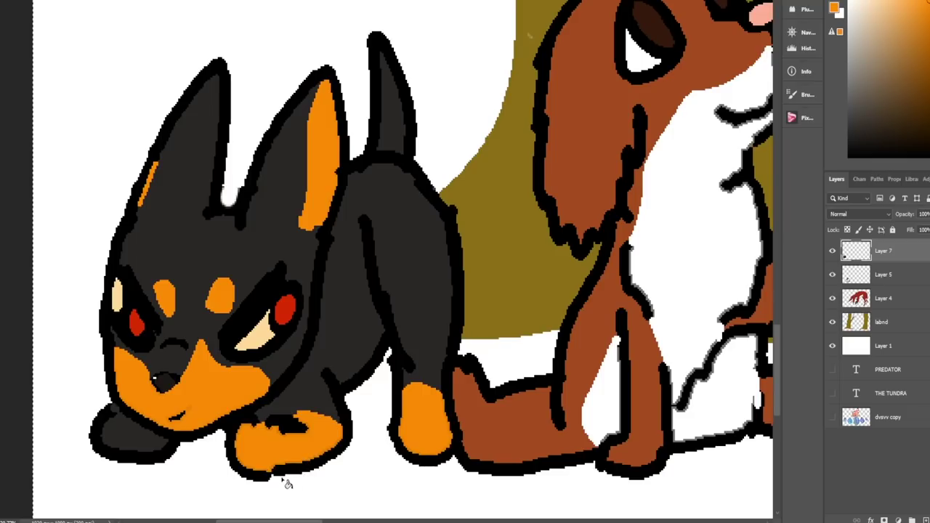
pyautogui.click(124, 444)
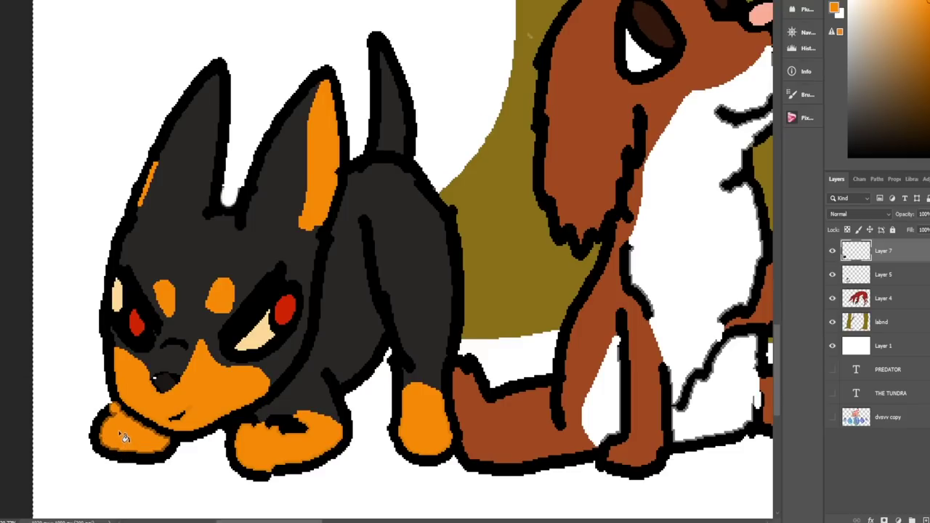
# - Toggle the two puppy layers' visibility to identify them and rename Layer 7 as lyle
pyautogui.scroll(-1, 241, 328)
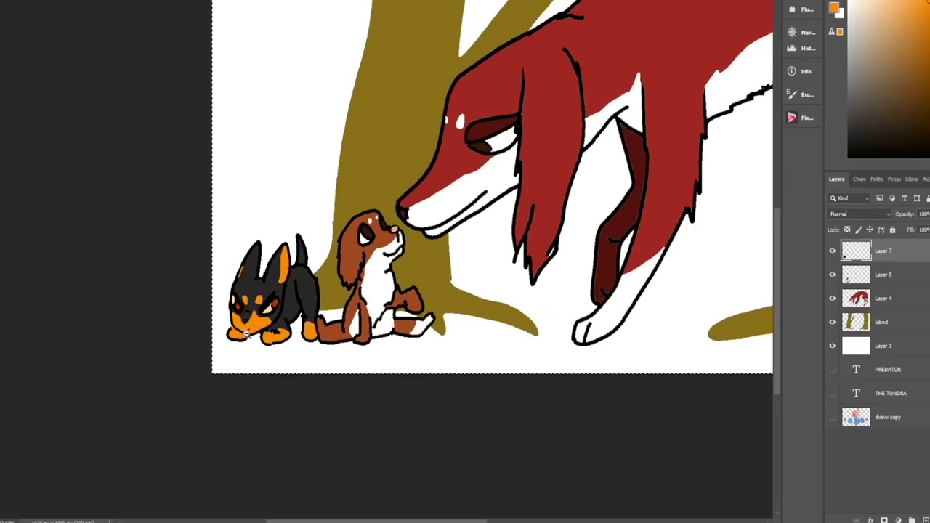
pyautogui.scroll(-2, 302, 300)
pyautogui.scroll(2, 302, 300)
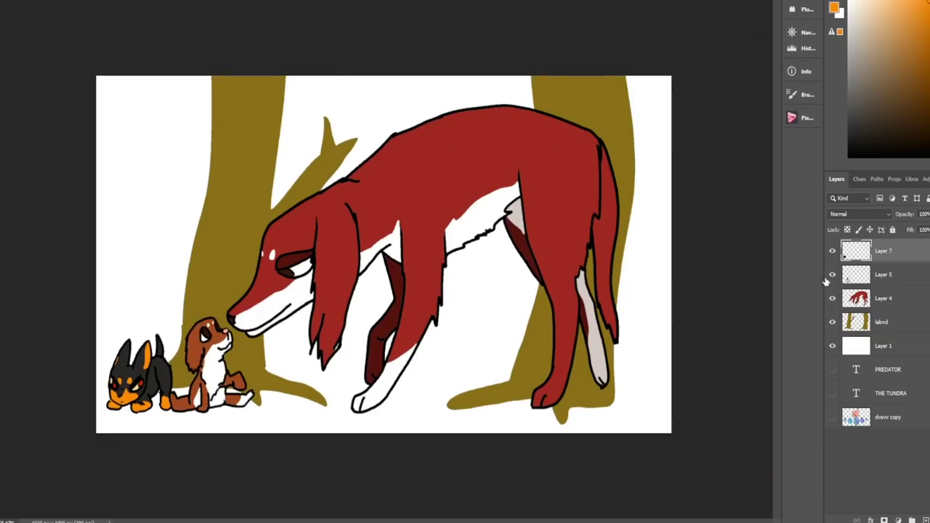
pyautogui.click(832, 250)
pyautogui.click(833, 251)
pyautogui.doubleClick(883, 253)
pyautogui.click(832, 274)
pyautogui.click(833, 275)
pyautogui.doubleClick(883, 250)
pyautogui.write('lyle')
# - Rename Layer 5 as dober and Layer 4 as annette
pyautogui.doubleClick(883, 276)
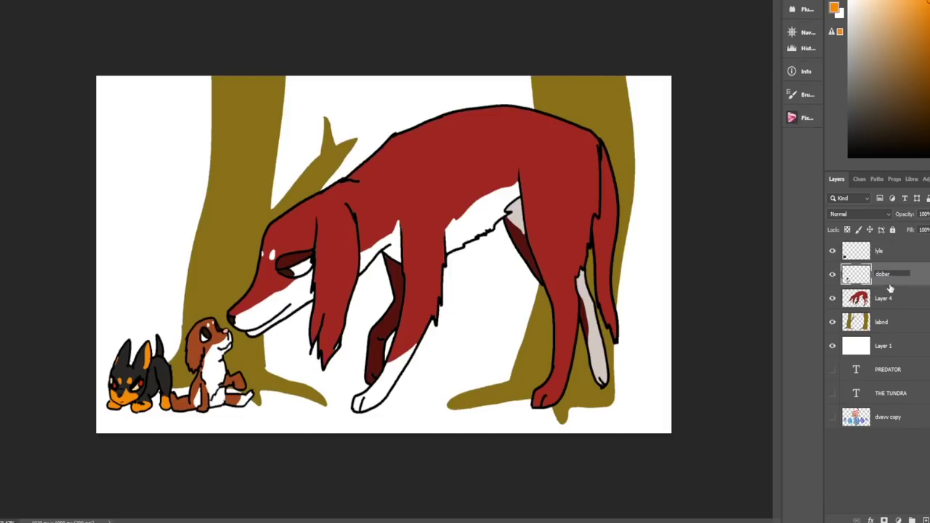
pyautogui.doubleClick(884, 298)
pyautogui.write('annette')
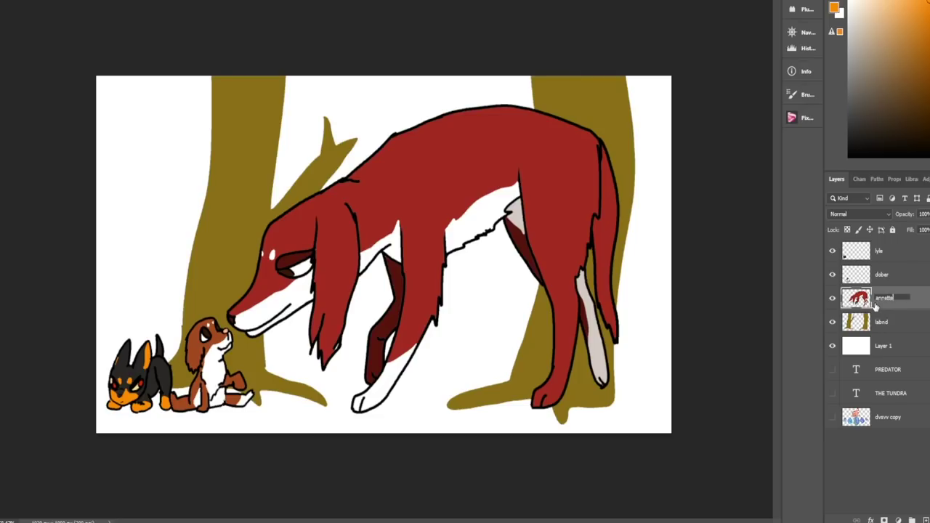
pyautogui.press('Return')
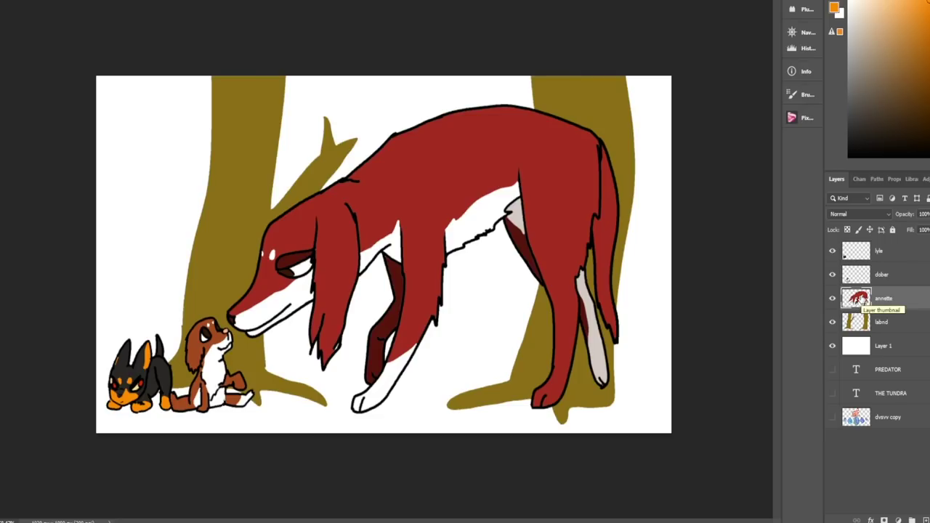
# - Duplicate the annette layer twice and the dober layer once
pyautogui.hotkey('ctrl', 'j')
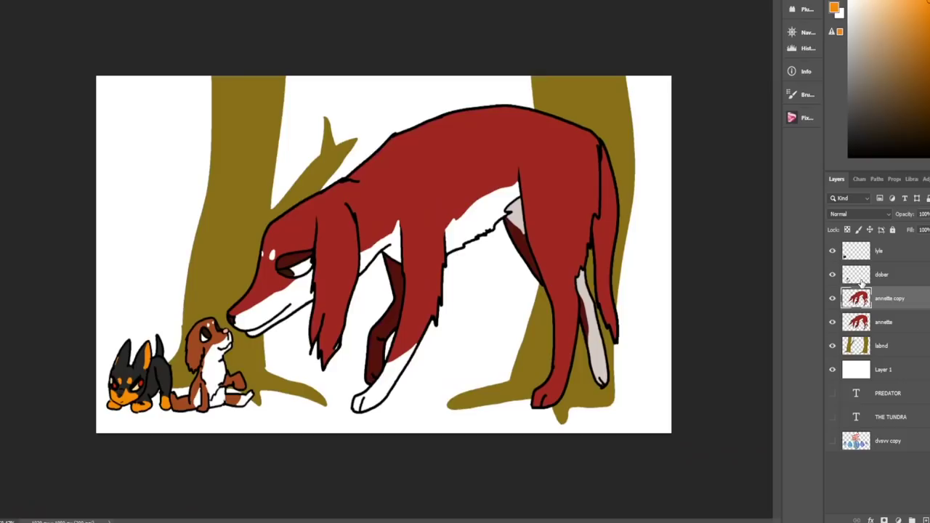
pyautogui.click(862, 281)
pyautogui.hotkey('ctrl', 'j')
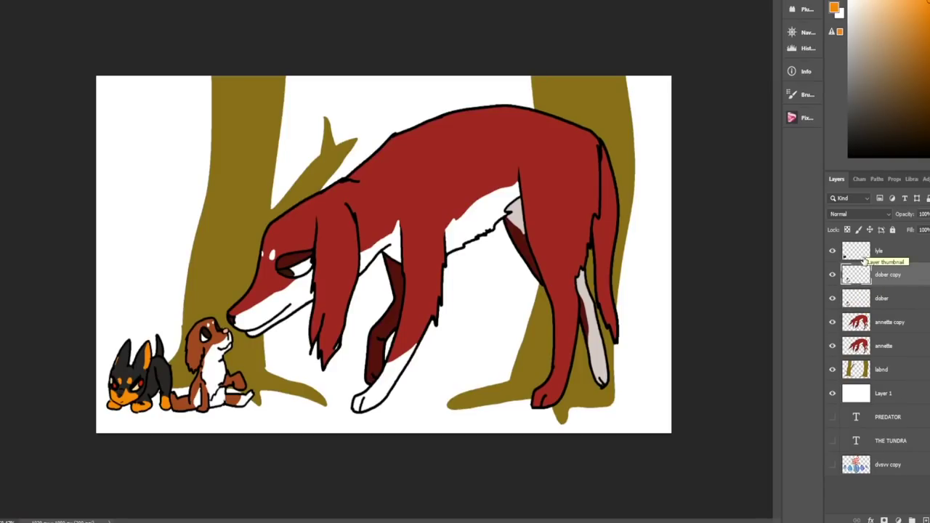
pyautogui.click(857, 327)
pyautogui.hotkey('ctrl', 'j')
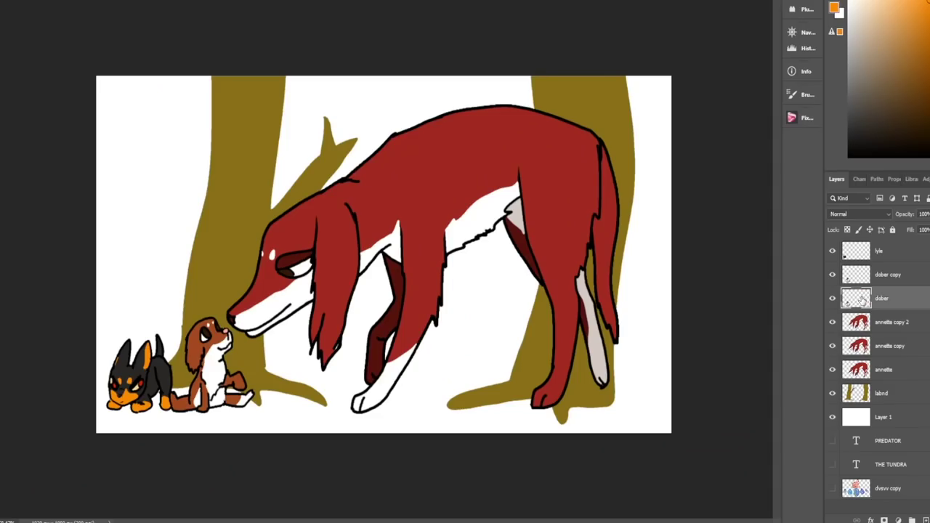
# - Duplicate the original dober layer twice more and delete the dober copy layer
pyautogui.hotkey('ctrl', 'j')
pyautogui.hotkey('ctrl', 'j')
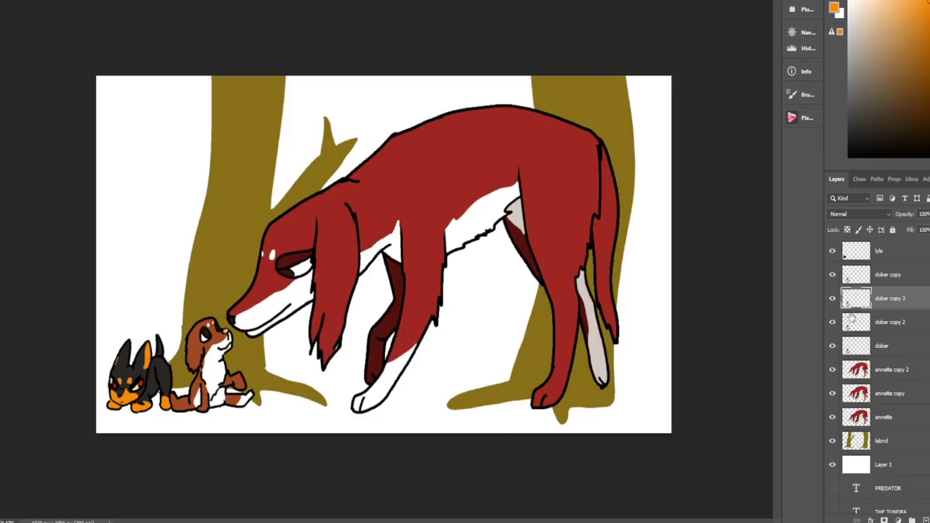
pyautogui.click(867, 274)
pyautogui.press('Delete')
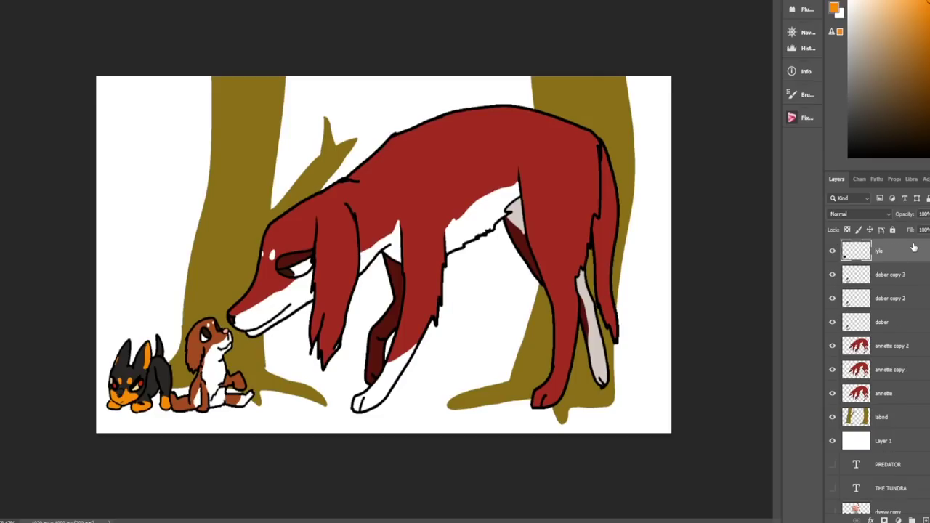
# - Make two duplicates of the lyle layer
pyautogui.click(885, 254)
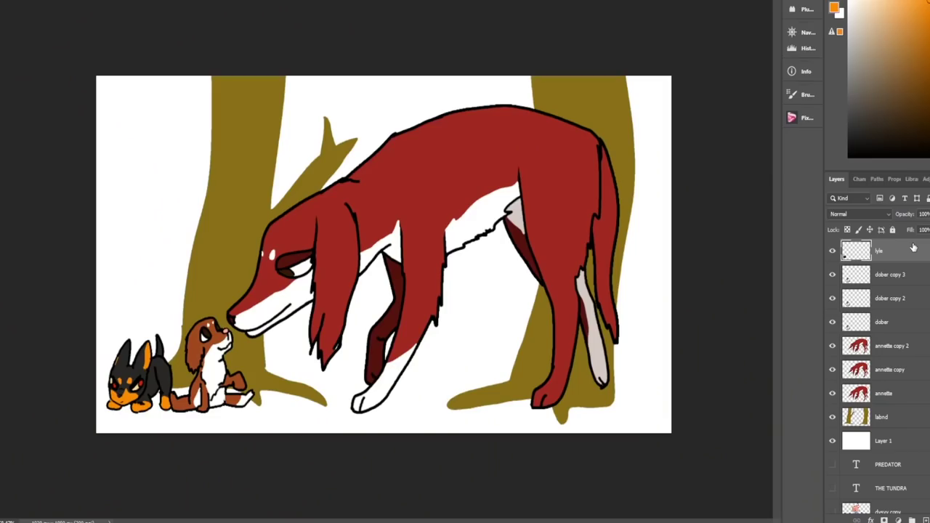
pyautogui.hotkey('ctrl', 'j')
pyautogui.hotkey('ctrl', 'j')
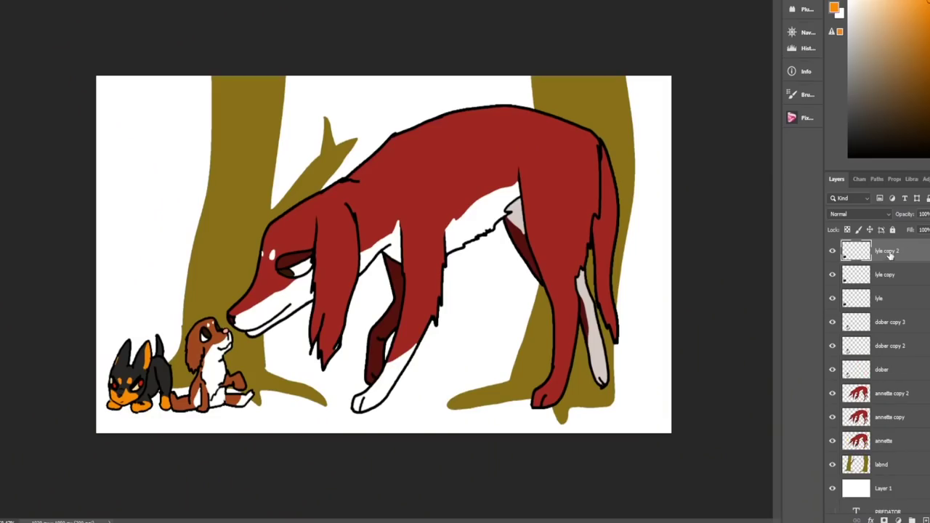
# - Darken the topmost black puppy copy by lowering its brightness with Brightness/Contrast
pyautogui.hotkey('ctrl', 'shift', 'b')
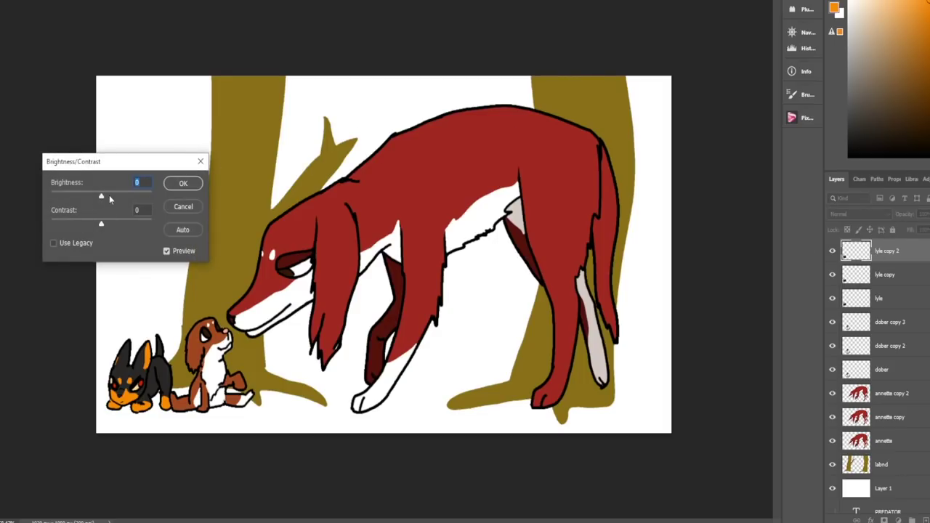
pyautogui.moveTo(101, 197); pyautogui.dragTo(73, 200)
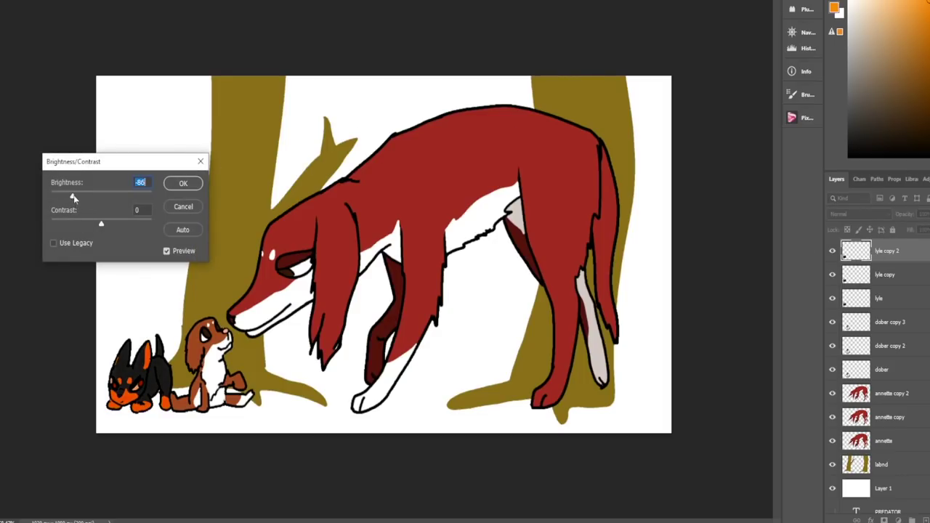
pyautogui.moveTo(73, 198); pyautogui.dragTo(67, 199)
pyautogui.press('Return')
# - Darken the topmost brown puppy layer with brightness -77 and contrast -10, and lower its exposure to -1.24
pyautogui.click(883, 329)
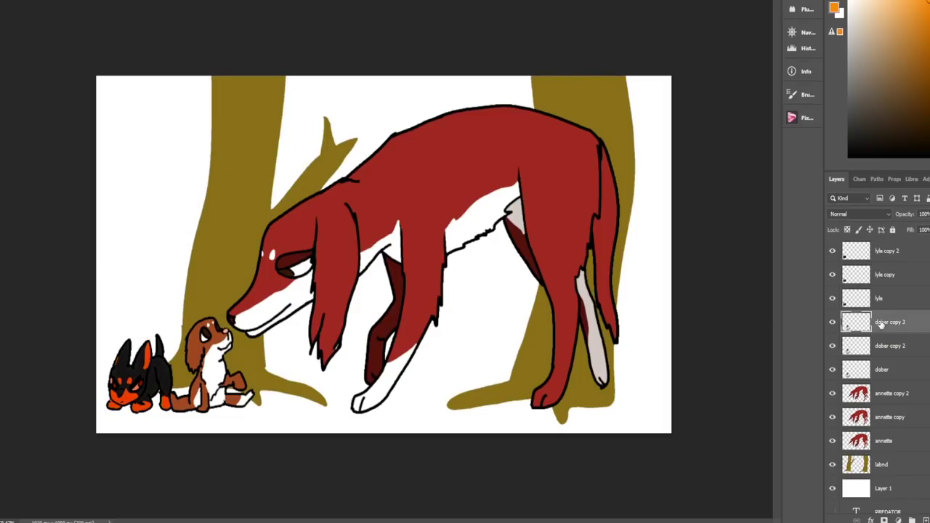
pyautogui.hotkey('ctrl', 'shift', 'b')
pyautogui.press('Escape')
pyautogui.hotkey('ctrl', 'shift', 'b')
pyautogui.click(90, 226)
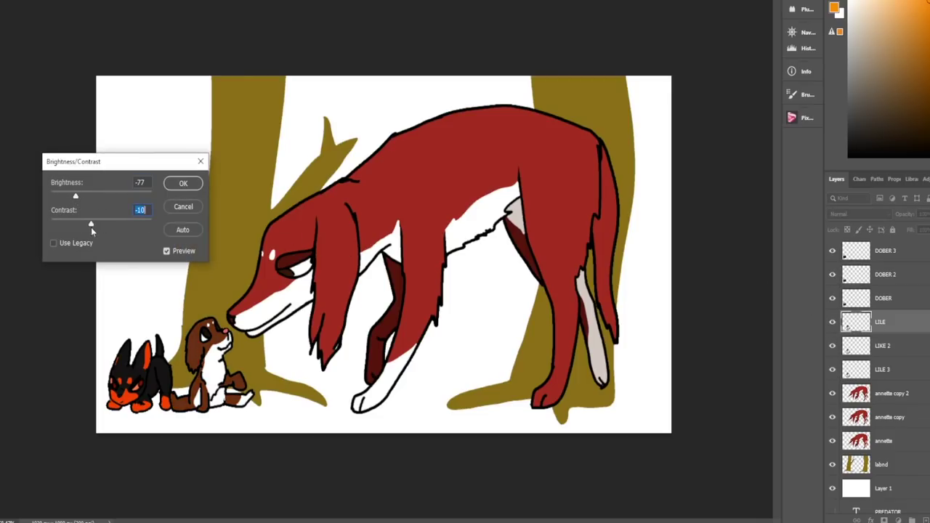
pyautogui.click(190, 182)
pyautogui.hotkey('ctrl', 'alt', 'e')
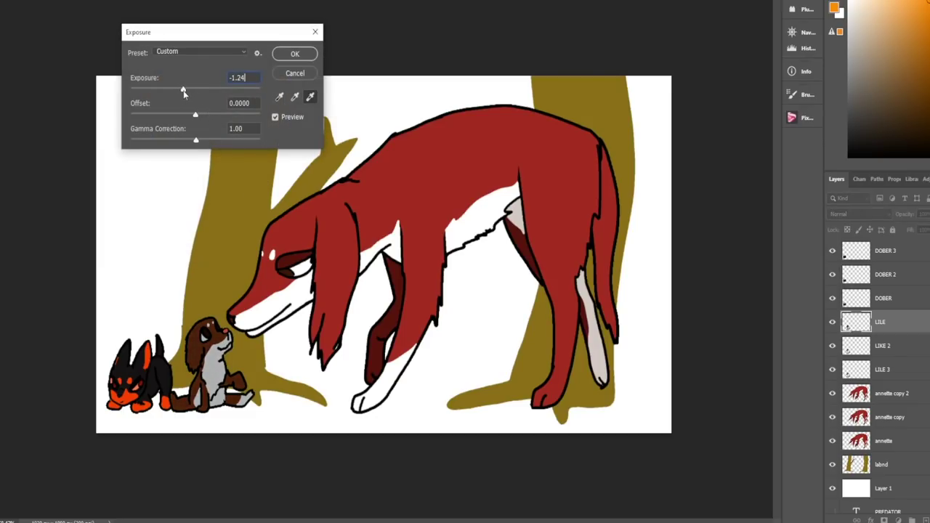
pyautogui.click(295, 54)
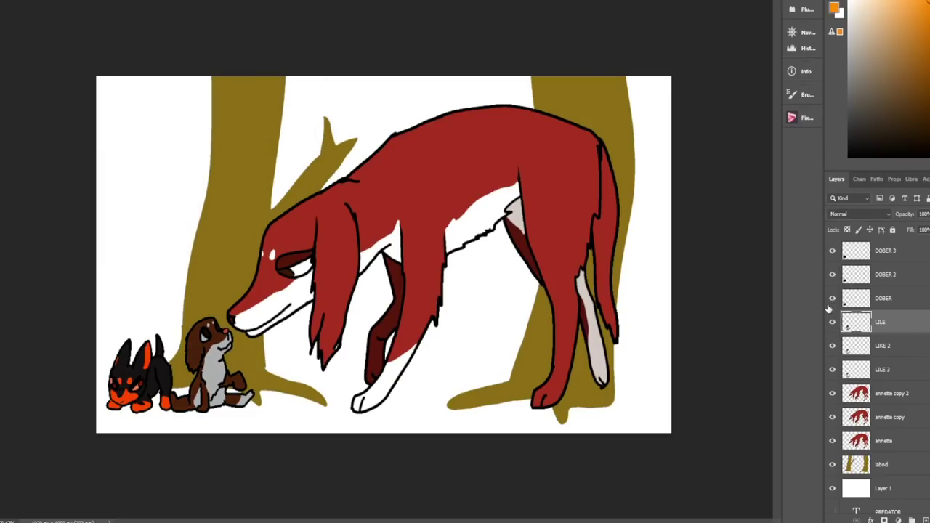
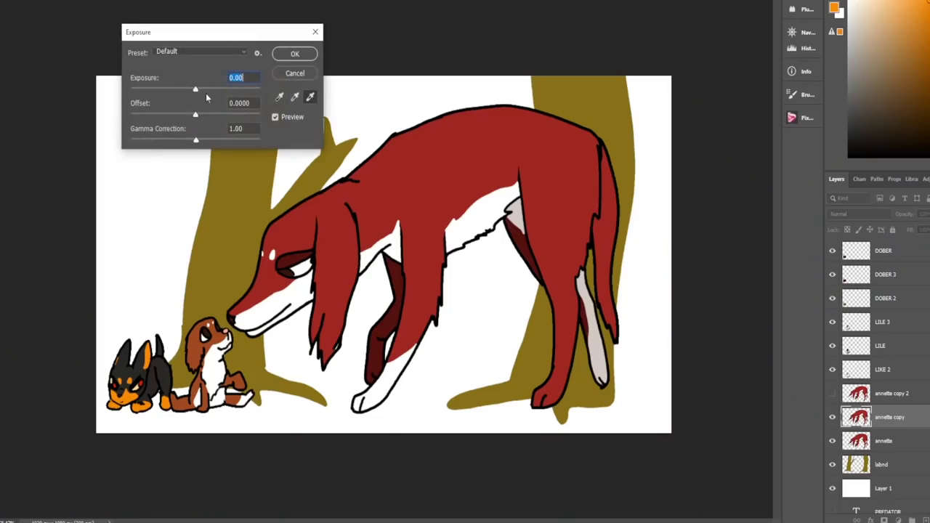
# - Lower the exposure of the annette copy layer to -1.92 to make a dark version of the red dog
pyautogui.moveTo(195, 89)
pyautogui.mouseDown()
pyautogui.moveTo(166, 92)
pyautogui.moveTo(179, 93)
pyautogui.mouseUp()
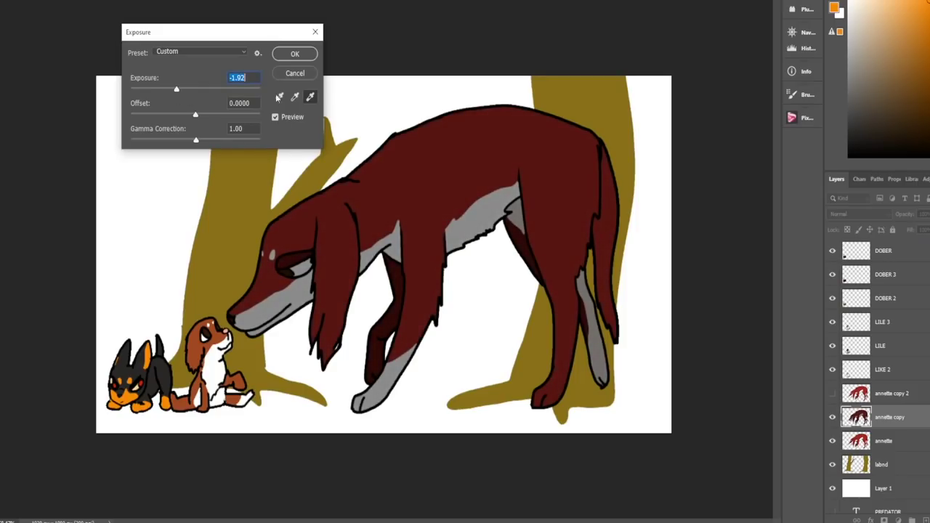
pyautogui.click(295, 54)
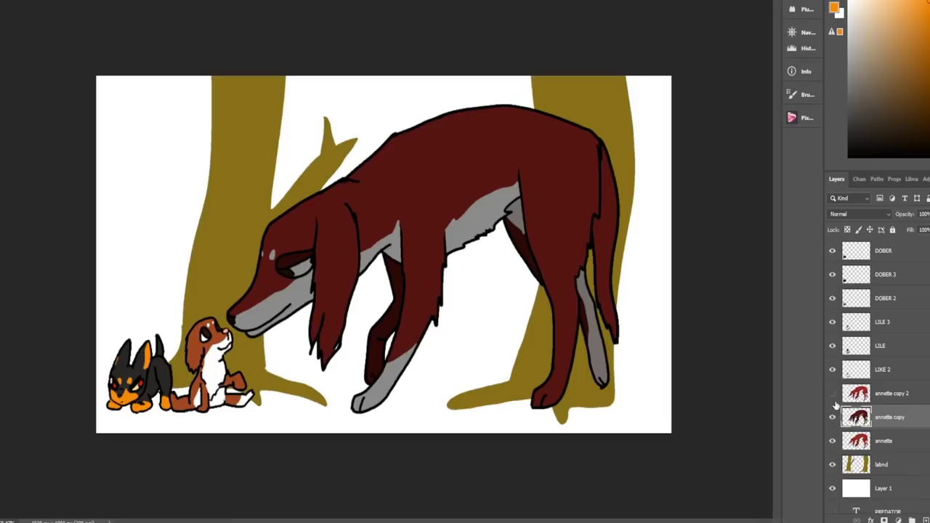
# - Hide annette copy, raise the original annette layer's exposure to +3.45, and make both annette copies visible
pyautogui.click(832, 418)
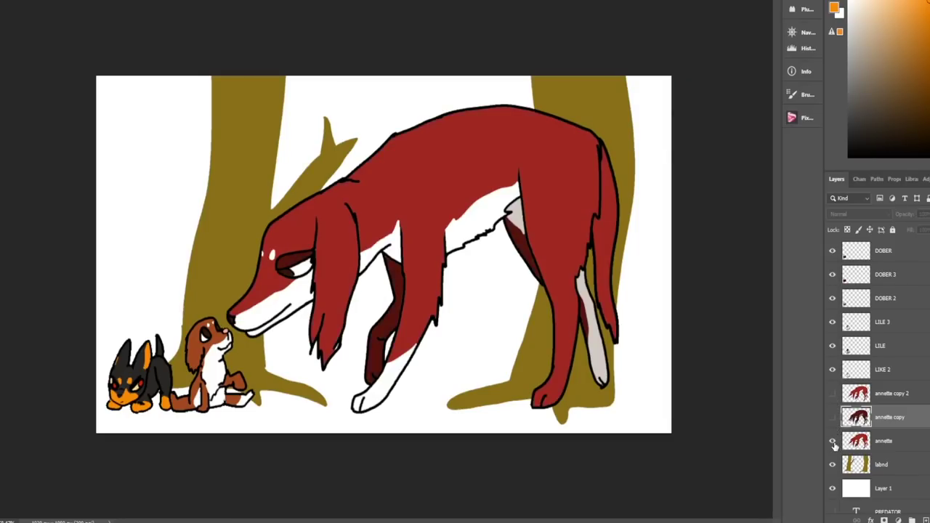
pyautogui.click(882, 441)
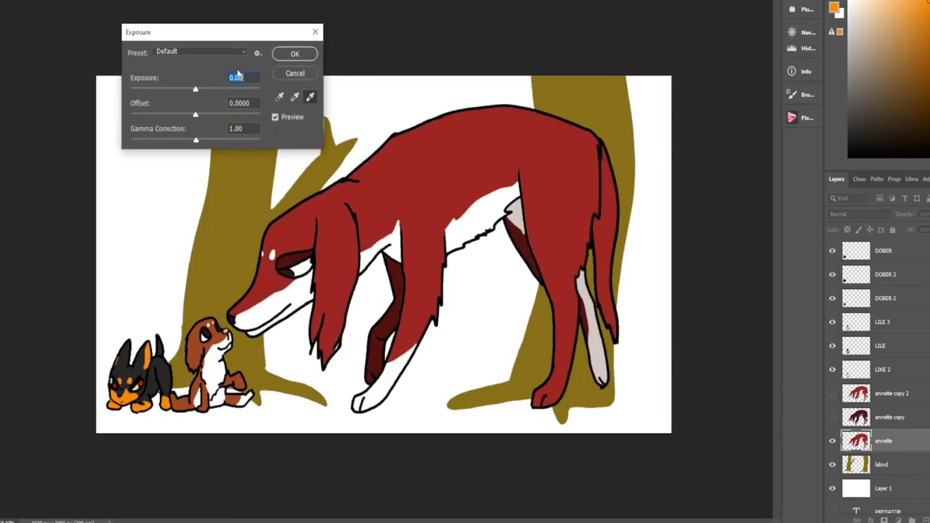
pyautogui.moveTo(195, 88); pyautogui.dragTo(229, 93)
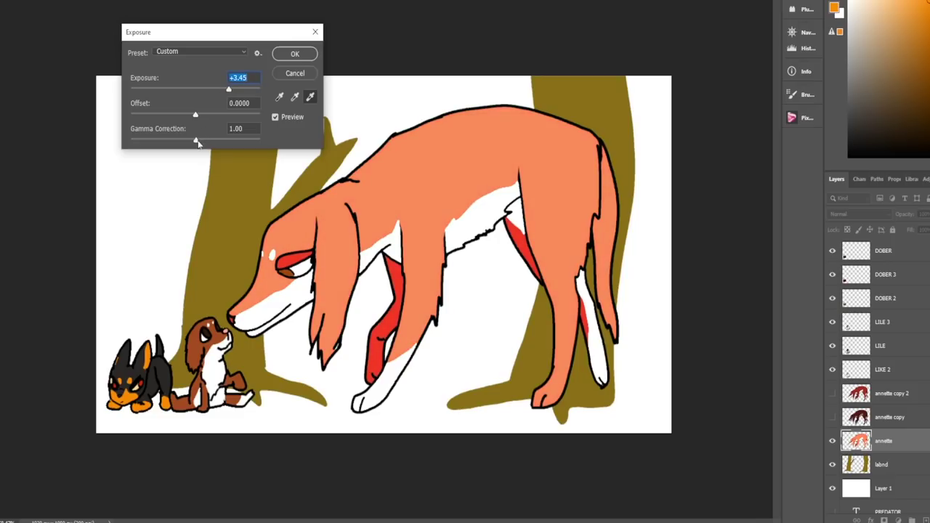
pyautogui.click(297, 53)
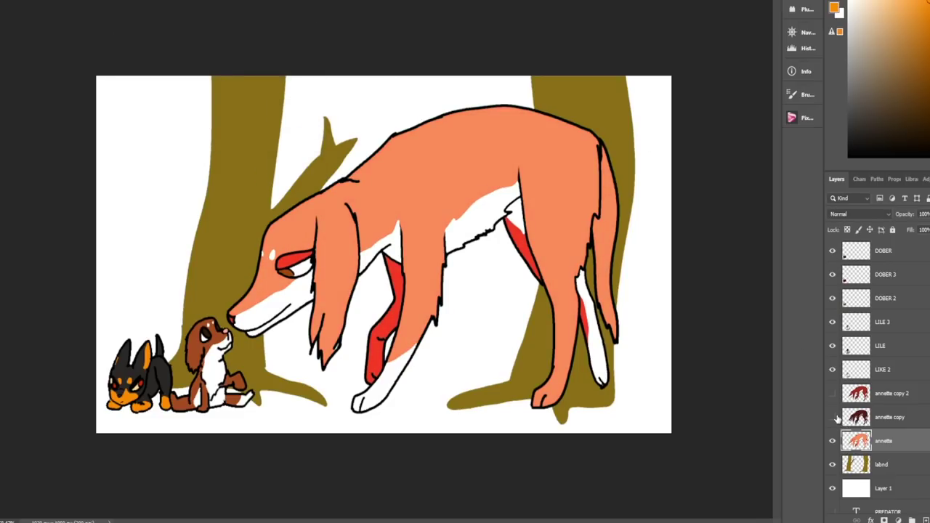
pyautogui.moveTo(833, 418); pyautogui.dragTo(833, 394)
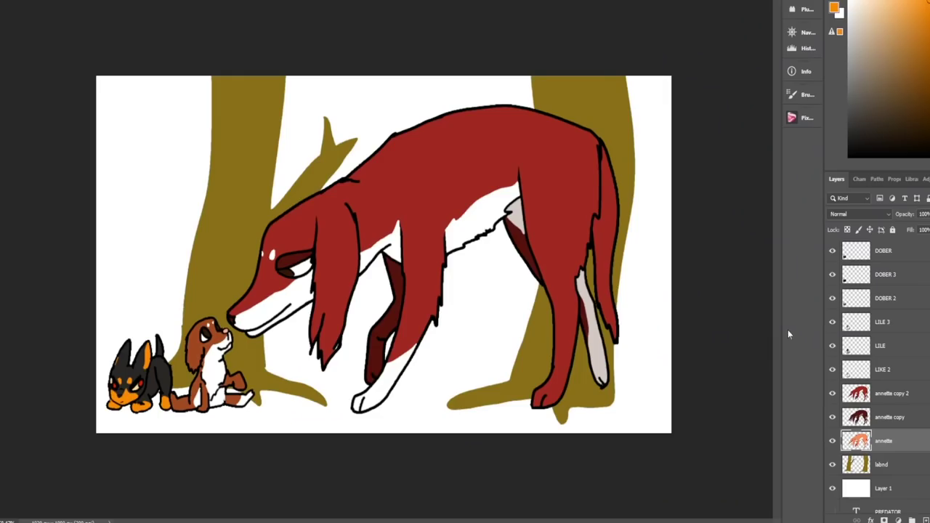
# - On annette copy 2, erase thin strips along the red dog's belly, chest, ear and front leg to reveal the darker copy
pyautogui.keyDown('ctrl'); pyautogui.click(581, 203); pyautogui.keyUp('ctrl')
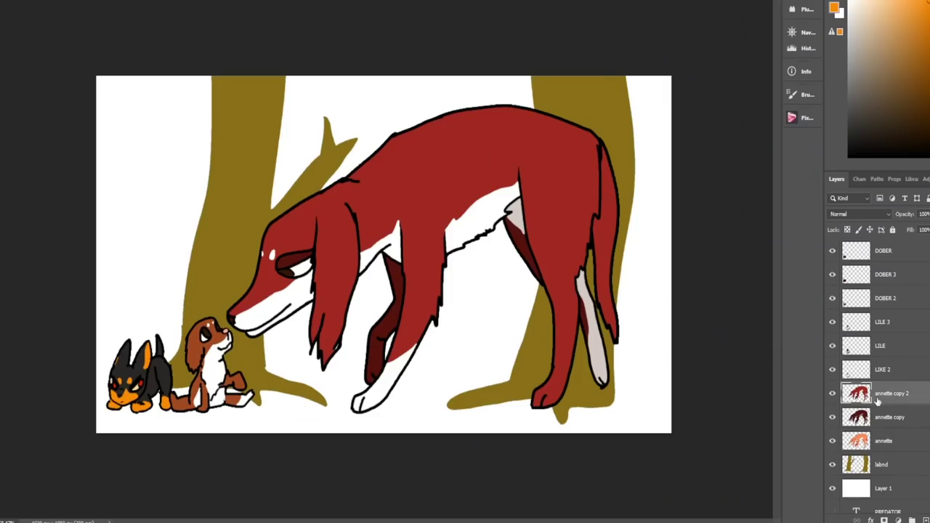
pyautogui.click(377, 198)
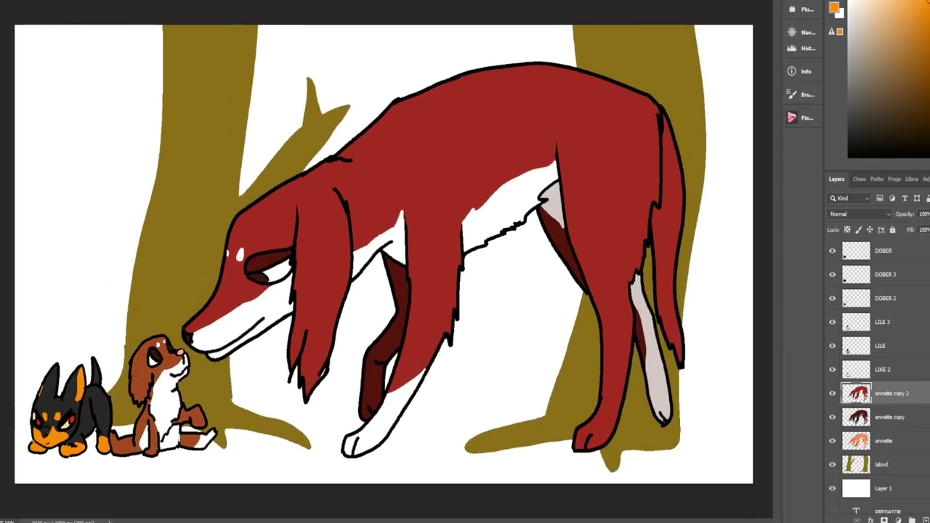
pyautogui.click(48, 127)
pyautogui.press('Return')
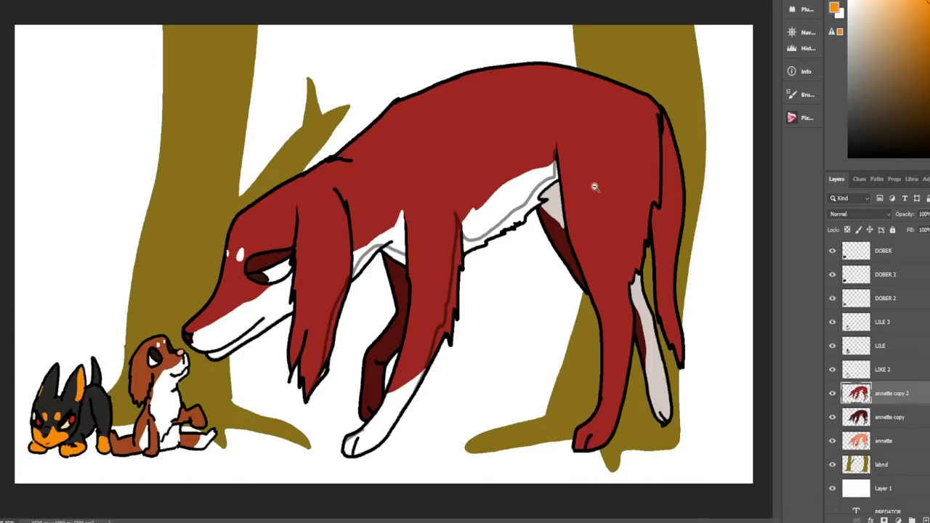
# - Erase a thin shadow strip down the front edge of the red dog's near hind leg to the paw
pyautogui.scroll(4, 595, 186)
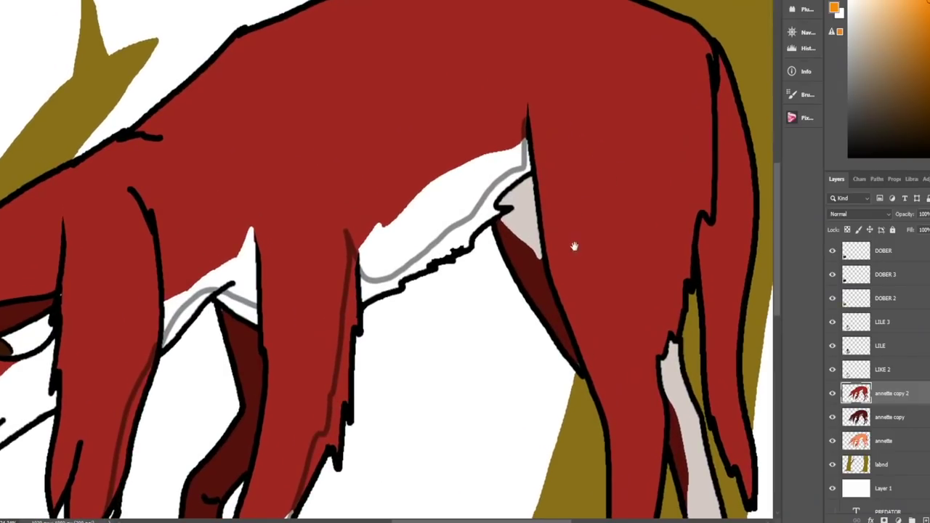
pyautogui.moveTo(574, 247)
pyautogui.mouseDown()
pyautogui.moveTo(440, 145)
pyautogui.moveTo(436, 199)
pyautogui.moveTo(406, 146)
pyautogui.moveTo(403, 196)
pyautogui.moveTo(419, 271)
pyautogui.moveTo(467, 406)
pyautogui.moveTo(415, 166)
pyautogui.mouseUp()
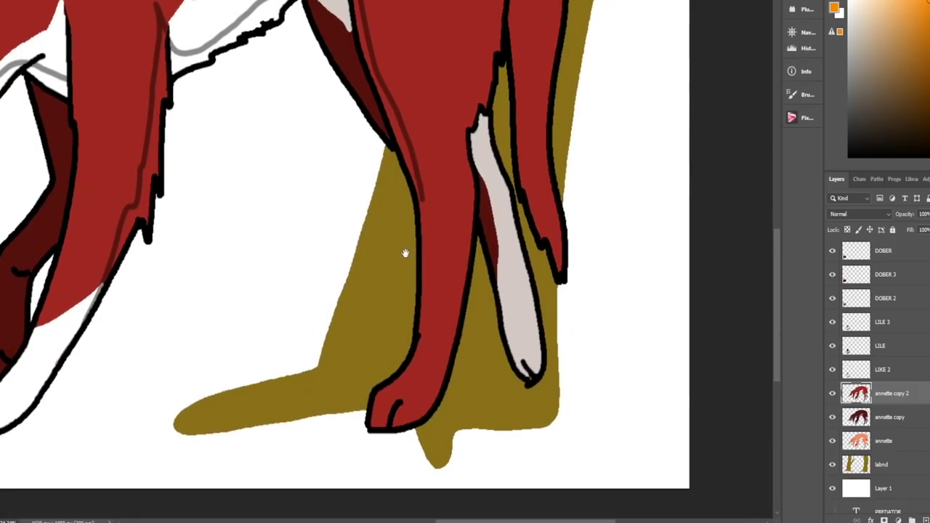
pyautogui.moveTo(422, 213); pyautogui.dragTo(425, 286)
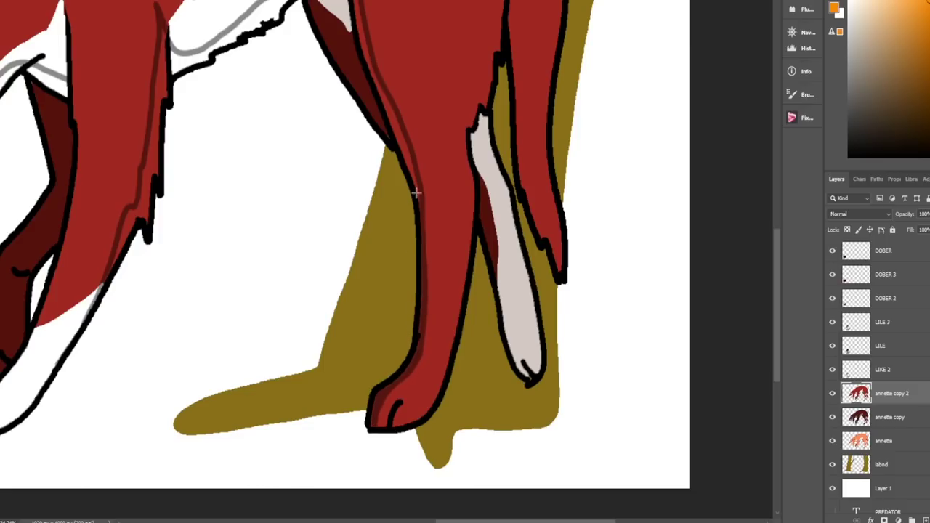
# - Erase along the inner edge of the red dog's tail down to the tip and widen the revealed shadow
pyautogui.hotkey('ctrl', '0')
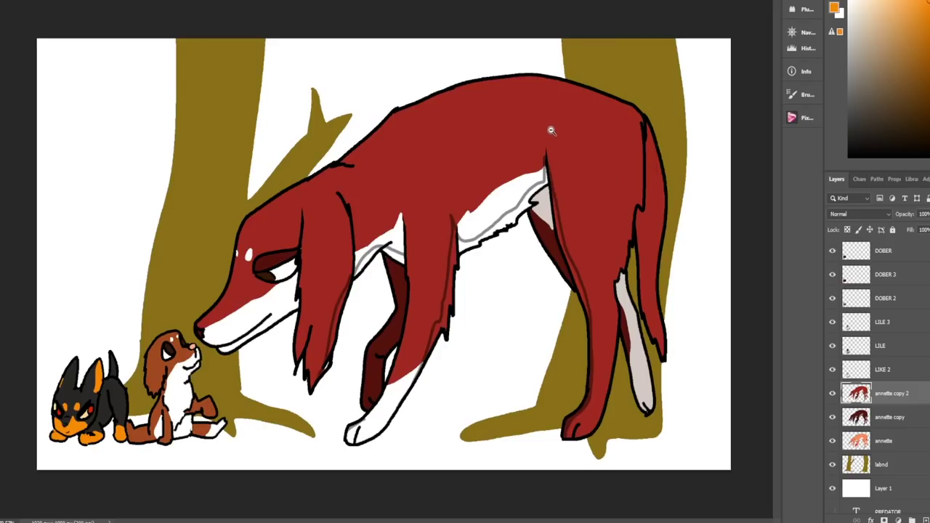
pyautogui.click(610, 184)
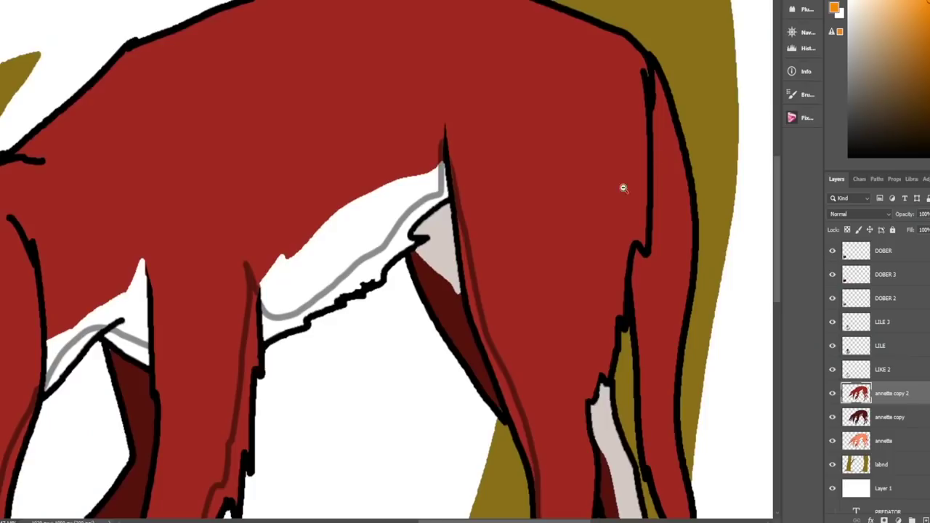
pyautogui.click(461, 189)
pyautogui.moveTo(472, 106)
pyautogui.mouseDown()
pyautogui.moveTo(459, 276)
pyautogui.moveTo(505, 479)
pyautogui.mouseUp()
pyautogui.moveTo(458, 206); pyautogui.dragTo(448, 252)
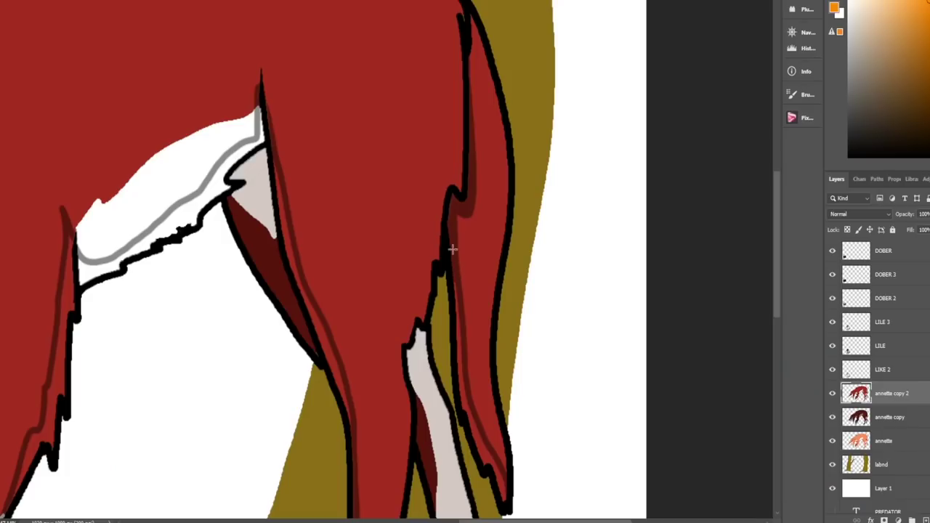
pyautogui.moveTo(450, 245); pyautogui.dragTo(458, 348)
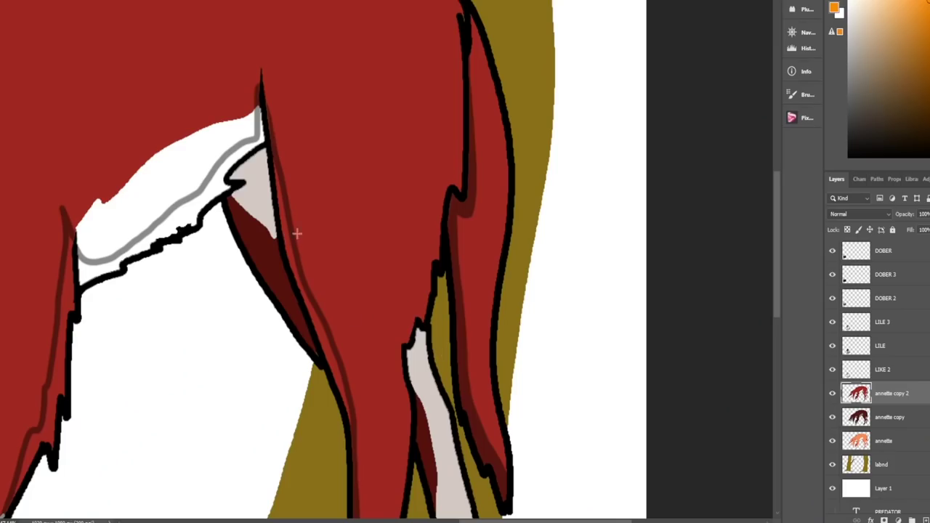
# - Erase a shoulder crease above the front leg and fill in the shadows on the chest and the ear's back edge
pyautogui.scroll(-5, 297, 233)
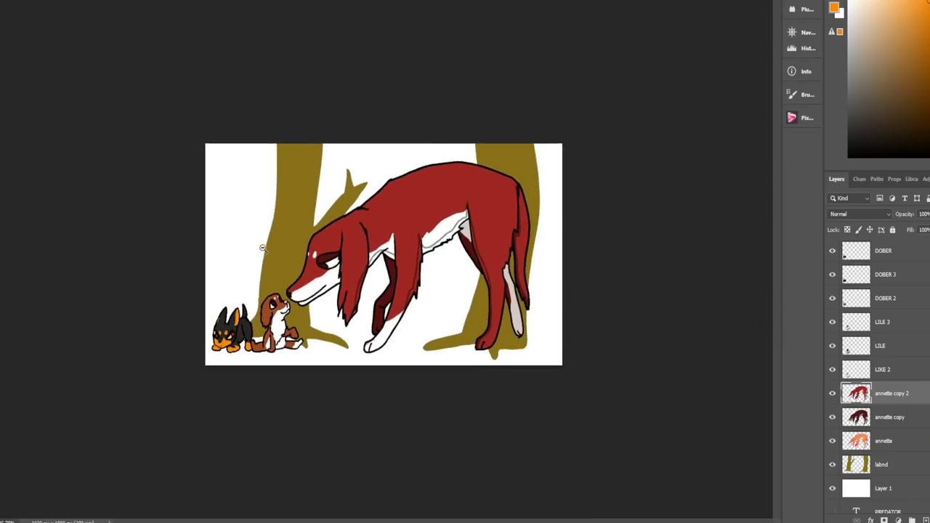
pyautogui.scroll(5, 295, 219)
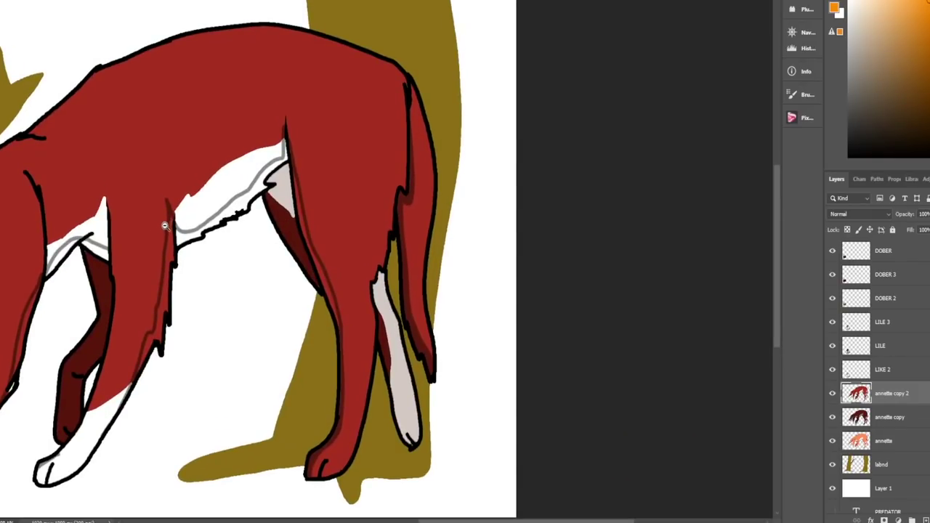
pyautogui.moveTo(165, 226); pyautogui.dragTo(329, 213)
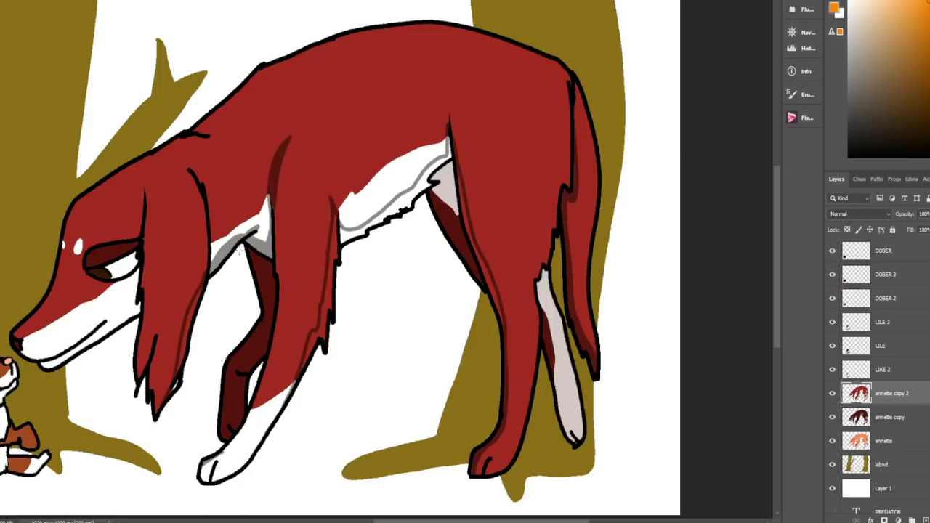
pyautogui.click(195, 308)
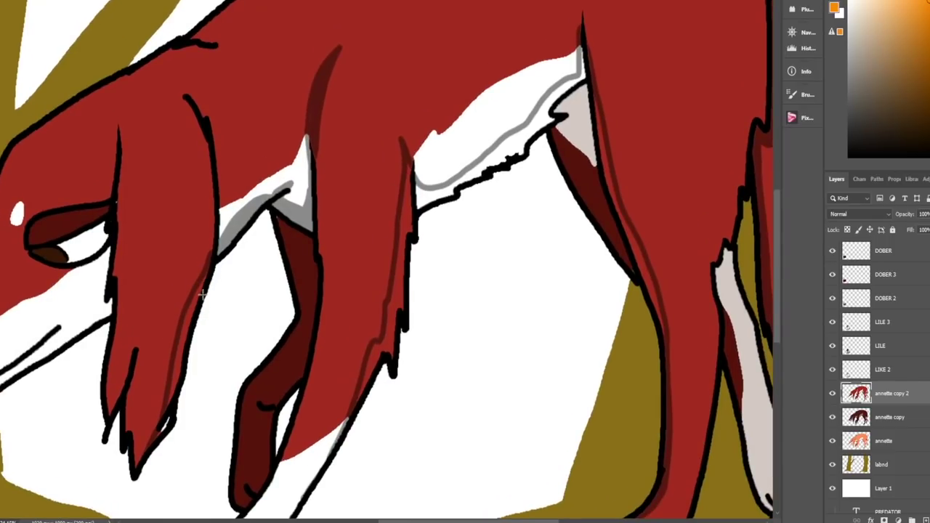
pyautogui.moveTo(202, 289)
pyautogui.mouseDown()
pyautogui.moveTo(182, 333)
pyautogui.moveTo(169, 419)
pyautogui.mouseUp()
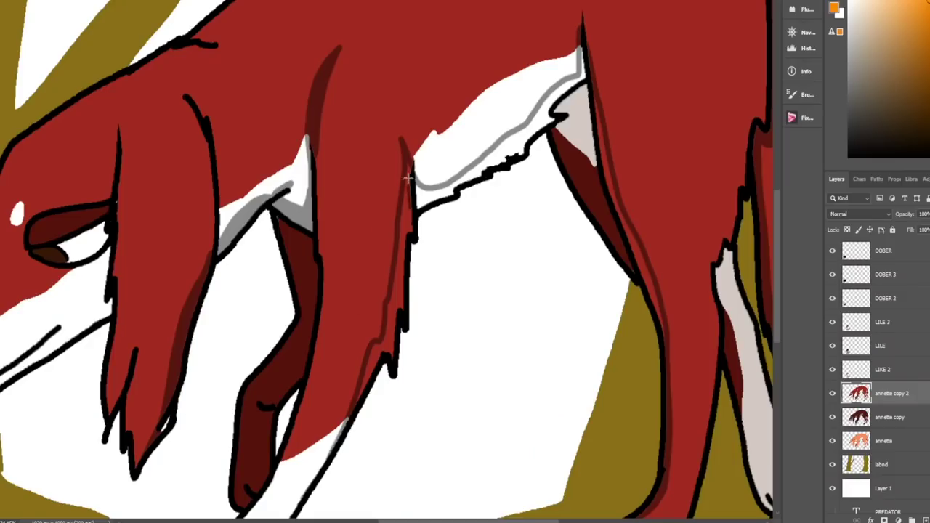
# - Fill in the shadow along the front leg's back edge and the underbelly by erasing out to the black outline
pyautogui.moveTo(402, 266)
pyautogui.mouseDown()
pyautogui.moveTo(393, 352)
pyautogui.moveTo(376, 369)
pyautogui.mouseUp()
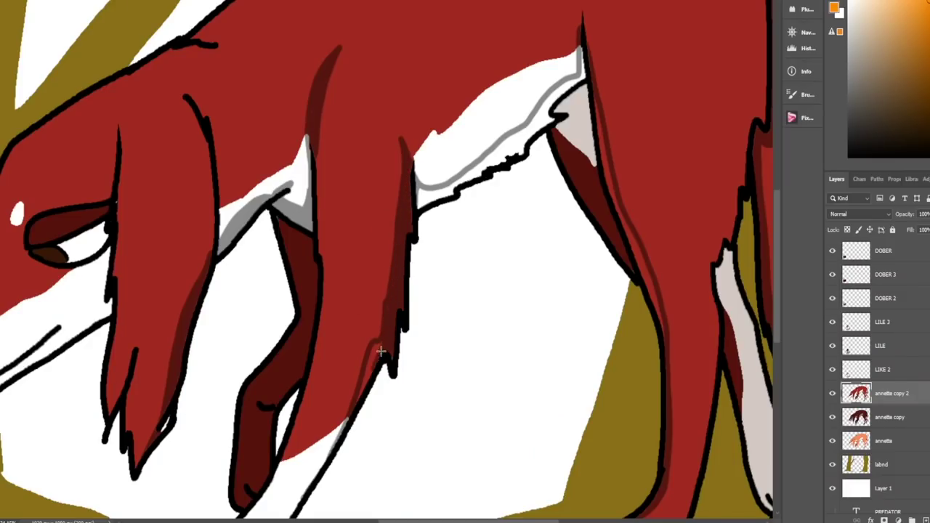
pyautogui.moveTo(376, 369); pyautogui.dragTo(368, 378)
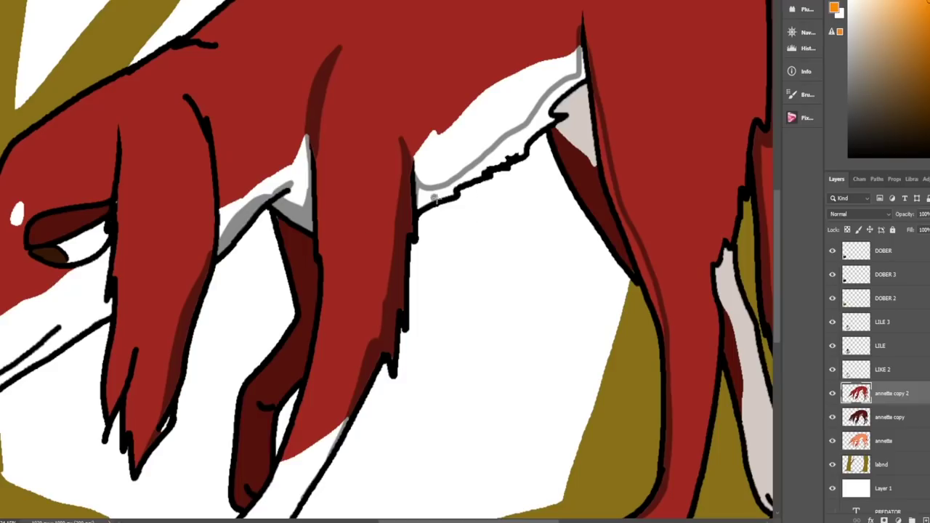
pyautogui.moveTo(435, 197)
pyautogui.mouseDown()
pyautogui.moveTo(419, 199)
pyautogui.moveTo(457, 186)
pyautogui.moveTo(494, 157)
pyautogui.moveTo(501, 161)
pyautogui.moveTo(523, 142)
pyautogui.moveTo(504, 149)
pyautogui.moveTo(517, 136)
pyautogui.moveTo(554, 116)
pyautogui.moveTo(548, 100)
pyautogui.moveTo(572, 86)
pyautogui.moveTo(584, 54)
pyautogui.mouseUp()
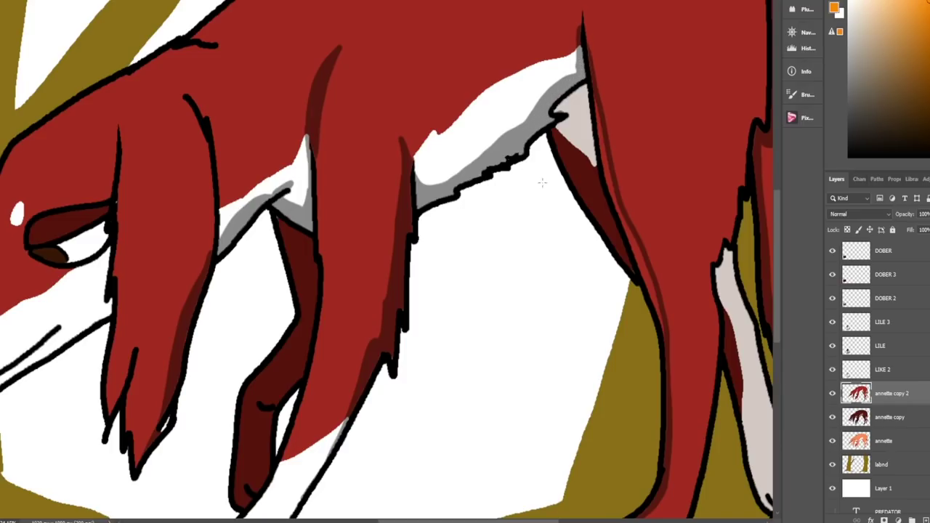
# - Erase the red left between the shadow strip and the outline along the front of the near hind leg
pyautogui.scroll(5, 565, 143)
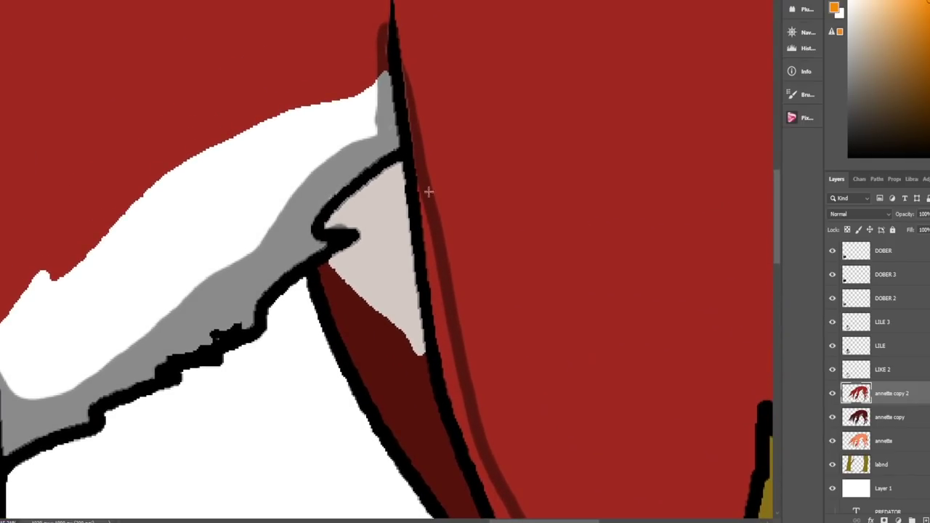
pyautogui.moveTo(428, 191); pyautogui.dragTo(434, 278)
pyautogui.moveTo(428, 222)
pyautogui.mouseDown()
pyautogui.moveTo(429, 303)
pyautogui.moveTo(459, 411)
pyautogui.moveTo(355, 122)
pyautogui.mouseUp()
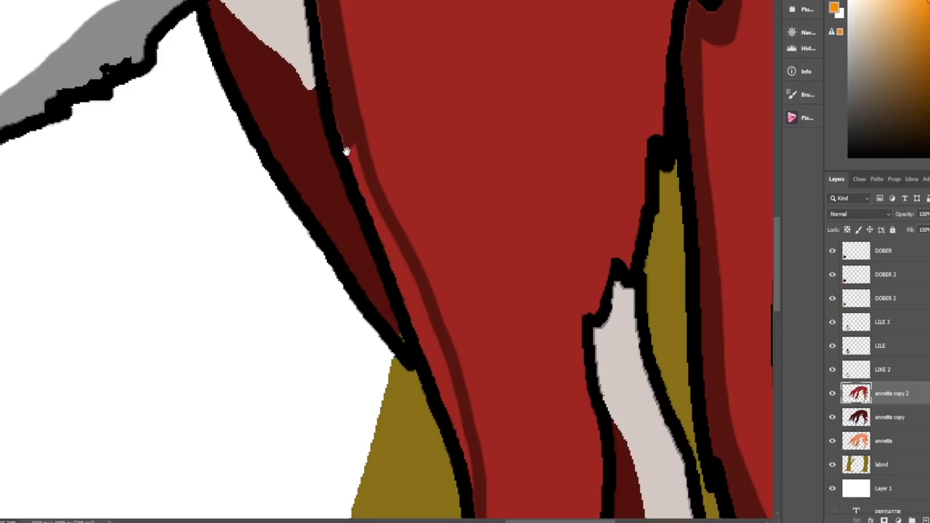
pyautogui.moveTo(367, 181); pyautogui.dragTo(464, 454)
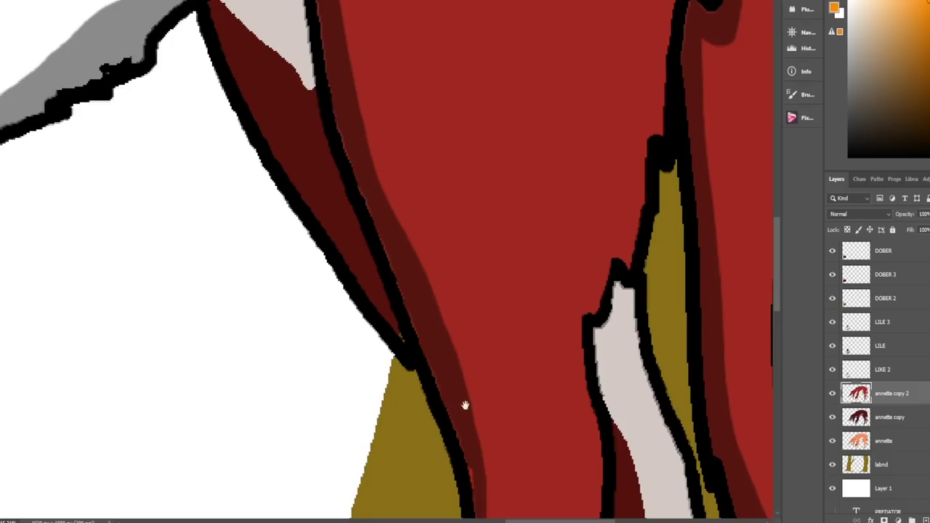
pyautogui.moveTo(465, 406); pyautogui.dragTo(461, 100)
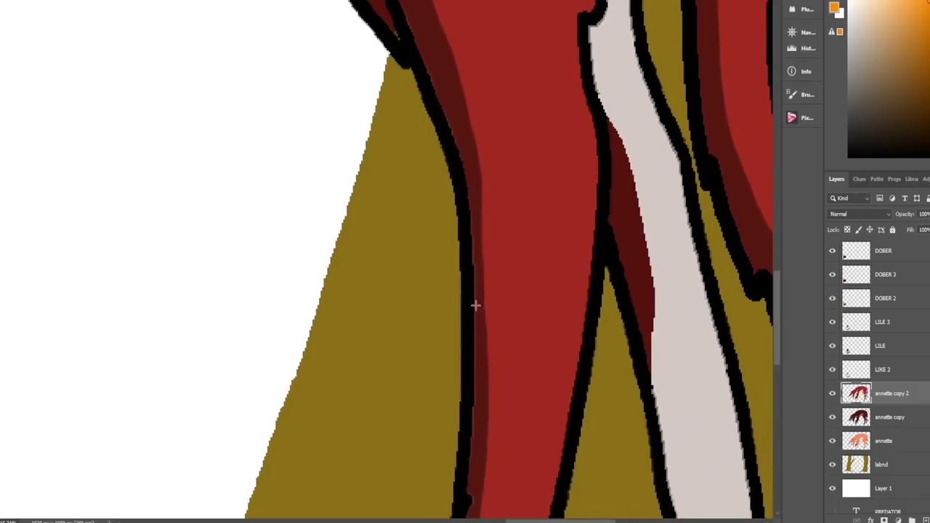
# - Erase a crease line above the hind leg and small shadow marks on the red dog's forehead, eye and muzzle
pyautogui.scroll(-10, 472, 308)
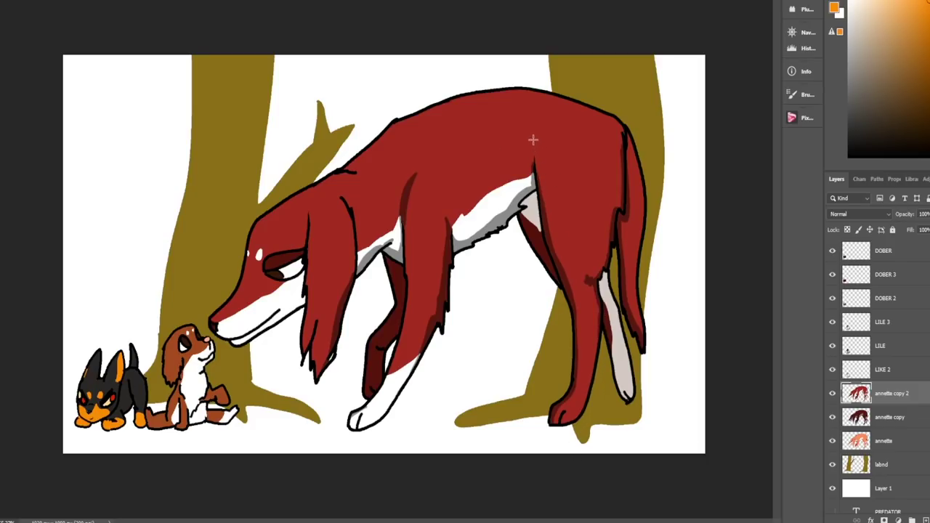
pyautogui.moveTo(532, 140)
pyautogui.mouseDown()
pyautogui.moveTo(539, 189)
pyautogui.moveTo(531, 227)
pyautogui.mouseUp()
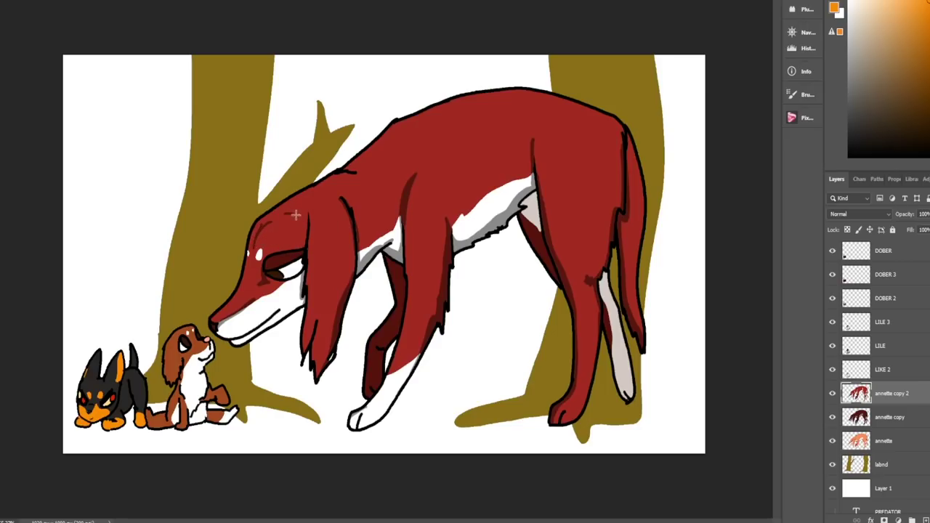
pyautogui.press('ctrl')
pyautogui.moveTo(435, 148)
pyautogui.mouseDown()
pyautogui.moveTo(451, 208)
pyautogui.moveTo(450, 170)
pyautogui.moveTo(453, 183)
pyautogui.moveTo(451, 232)
pyautogui.mouseUp()
pyautogui.hotkey('ctrl', 'z')
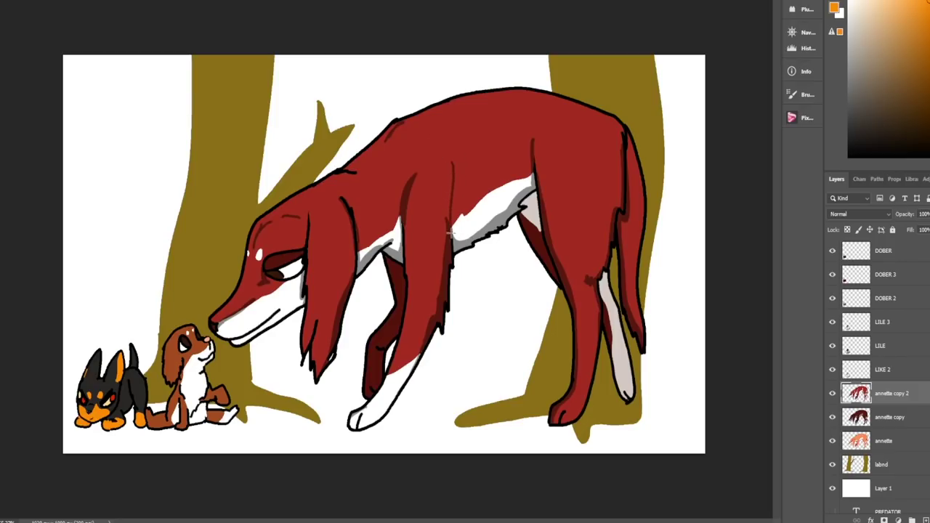
pyautogui.hotkey('ctrl', 'z')
# - Erase a short crease behind the front leg and jagged fur marks on the red dog's rump and tail
pyautogui.moveTo(471, 165)
pyautogui.mouseDown()
pyautogui.moveTo(461, 207)
pyautogui.moveTo(479, 219)
pyautogui.moveTo(455, 213)
pyautogui.mouseUp()
pyautogui.hotkey('ctrl', 'z')
pyautogui.moveTo(617, 149)
pyautogui.mouseDown()
pyautogui.moveTo(613, 241)
pyautogui.moveTo(601, 233)
pyautogui.moveTo(598, 270)
pyautogui.moveTo(627, 231)
pyautogui.moveTo(633, 270)
pyautogui.mouseUp()
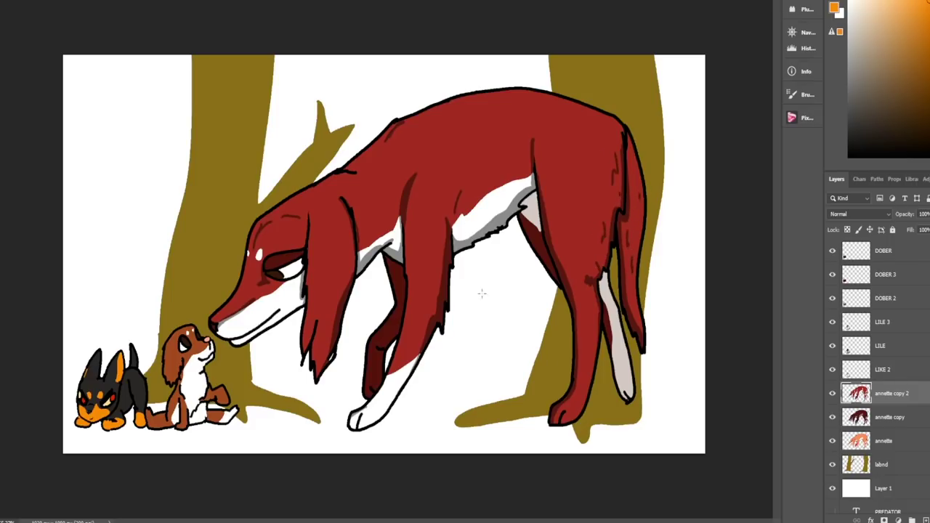
# - Erase a thin grey shadow strip along the underside of the red dog's lower jaw, from the ear to the chin
pyautogui.press('z')
pyautogui.moveTo(474, 189); pyautogui.dragTo(456, 226)
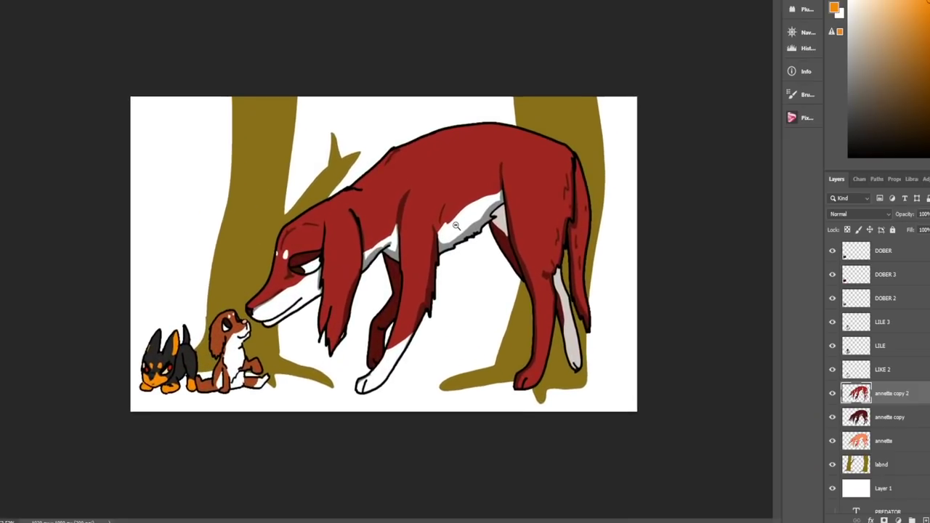
pyautogui.click(364, 273)
pyautogui.click(339, 286)
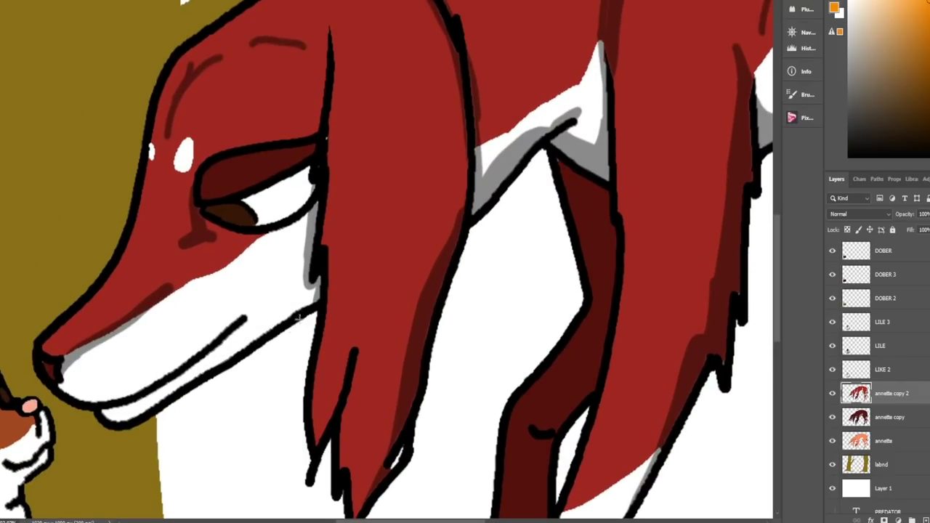
pyautogui.press('b')
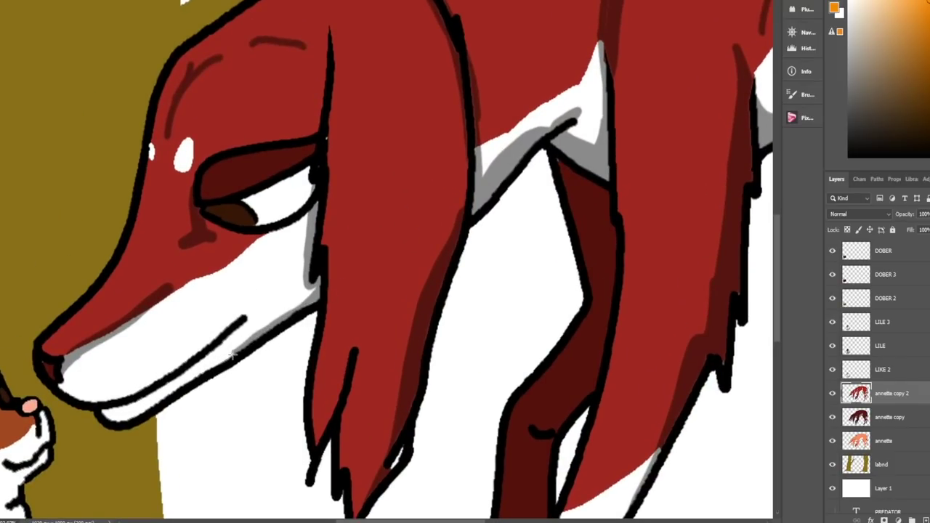
pyautogui.moveTo(161, 397)
pyautogui.mouseDown()
pyautogui.moveTo(110, 426)
pyautogui.moveTo(99, 412)
pyautogui.moveTo(115, 425)
pyautogui.moveTo(113, 419)
pyautogui.mouseUp()
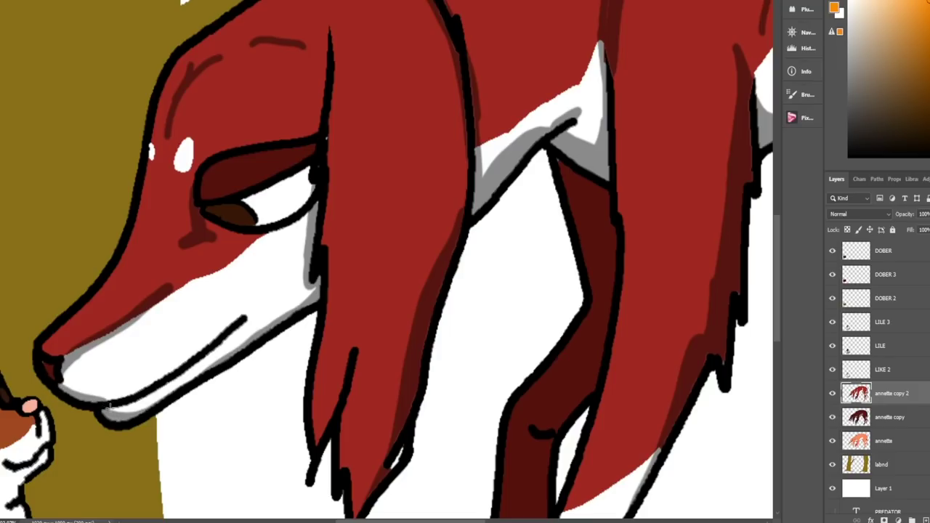
pyautogui.scroll(-10, 140, 393)
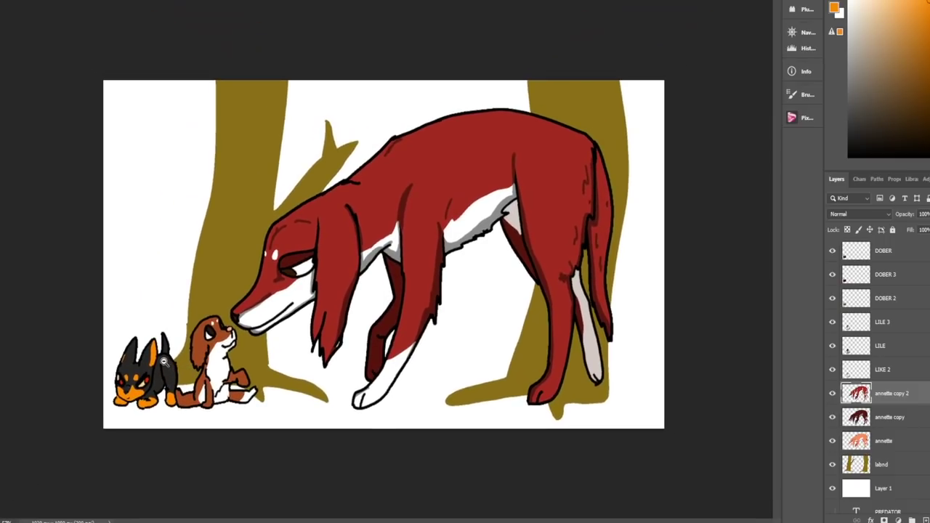
pyautogui.scroll(-2, 305, 282)
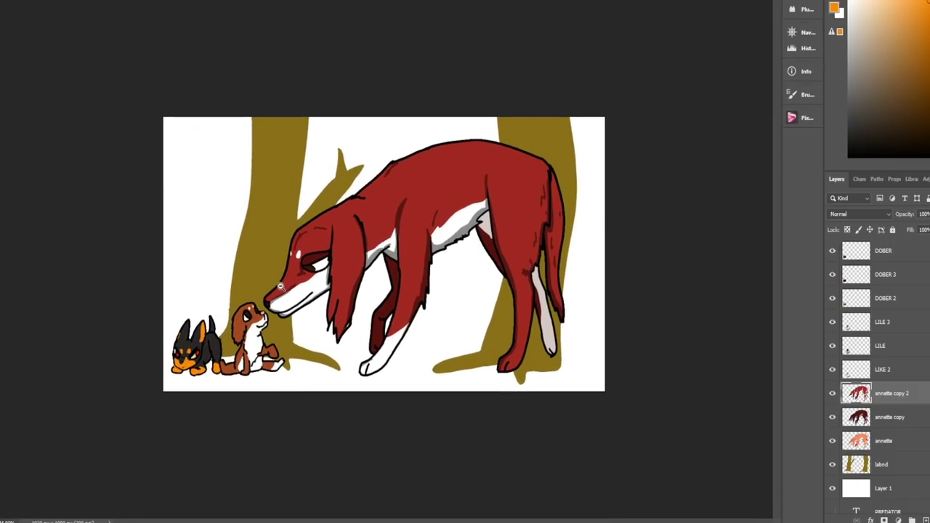
pyautogui.scroll(3, 289, 284)
pyautogui.scroll(5, 289, 283)
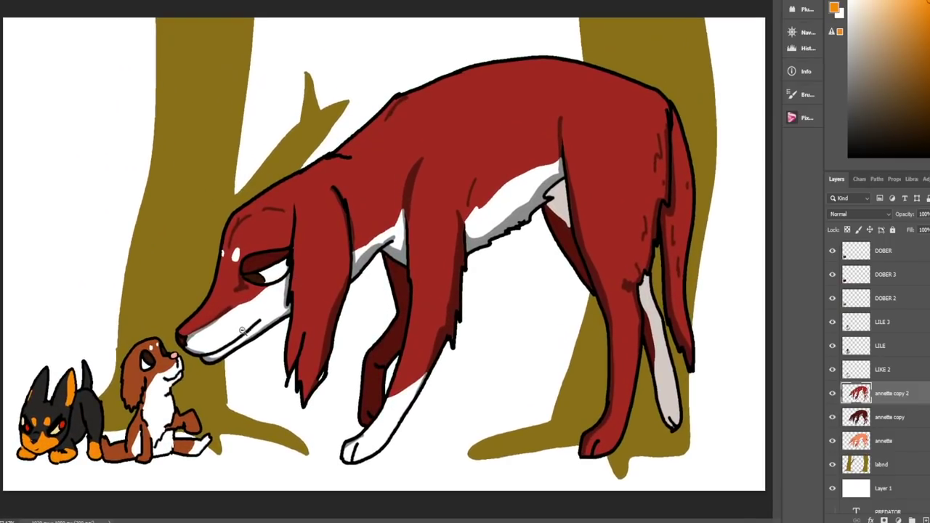
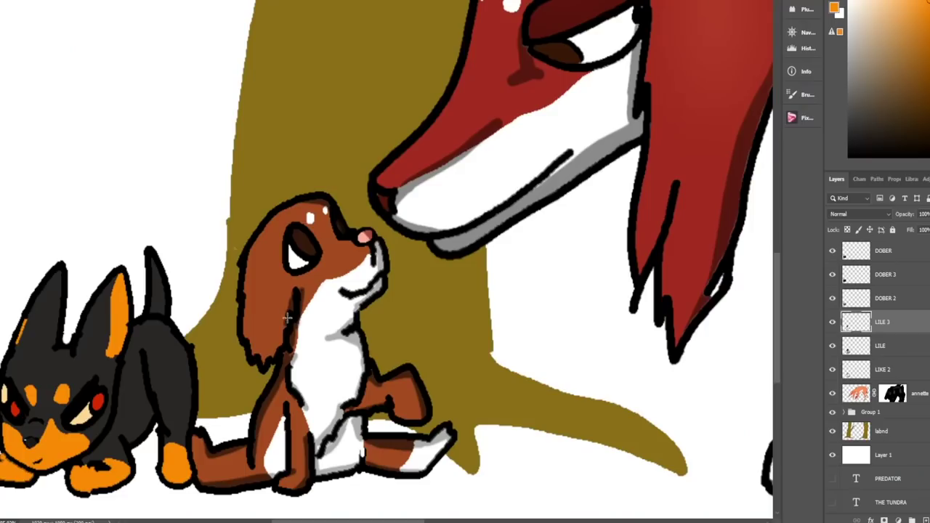
# - Erase a shadow along the lower inner edge of the brown puppy's ear on the LILE 3 layer
pyautogui.moveTo(287, 319)
pyautogui.mouseDown()
pyautogui.moveTo(281, 347)
pyautogui.moveTo(258, 363)
pyautogui.moveTo(242, 332)
pyautogui.mouseUp()
pyautogui.scroll(-4, 282, 349)
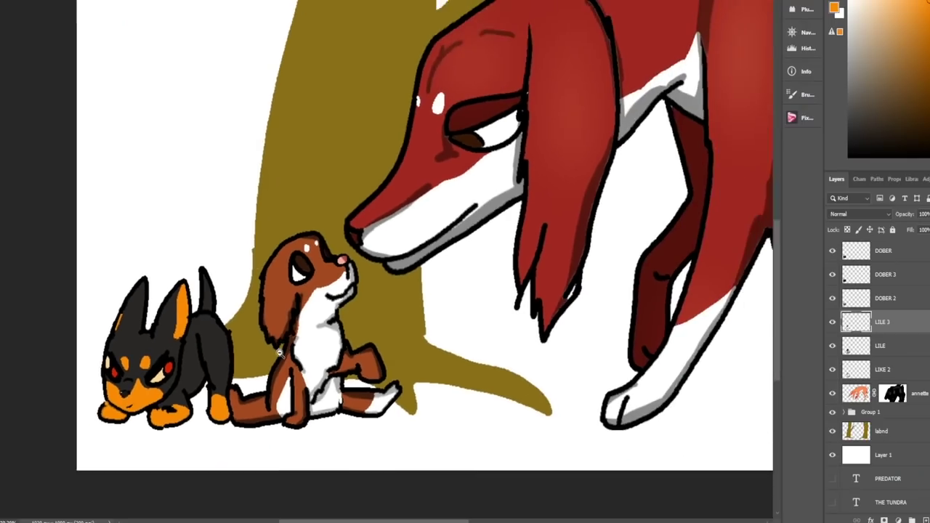
pyautogui.scroll(4, 298, 346)
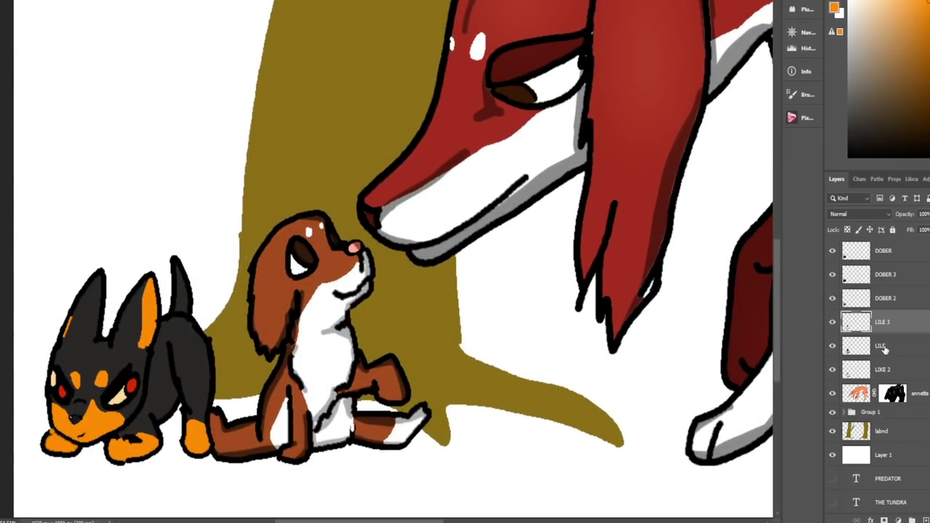
# - Group the LILE and LILE 3 layers as LILE, and rename Group 1 as ANNET
pyautogui.hotkey('ctrl', 'g')
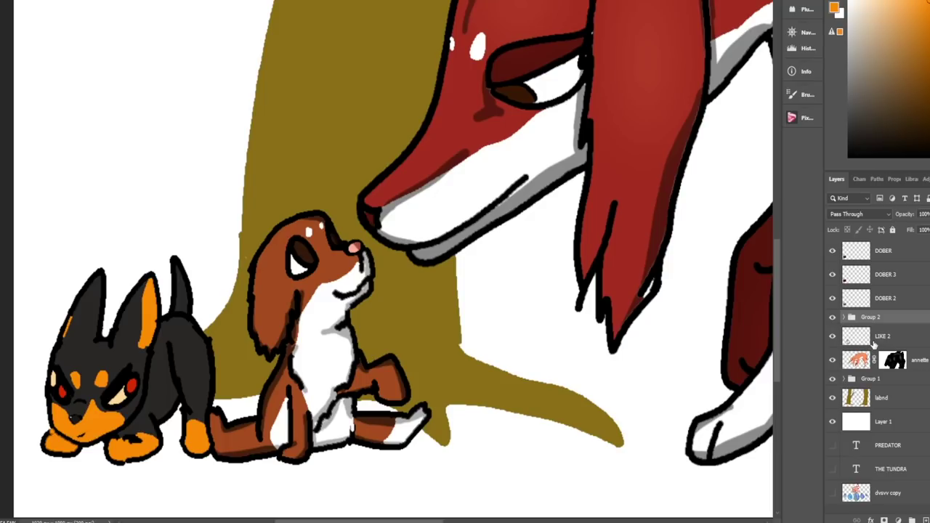
pyautogui.doubleClick(871, 317)
pyautogui.write('LILE')
pyautogui.press('Return')
pyautogui.doubleClick(876, 377)
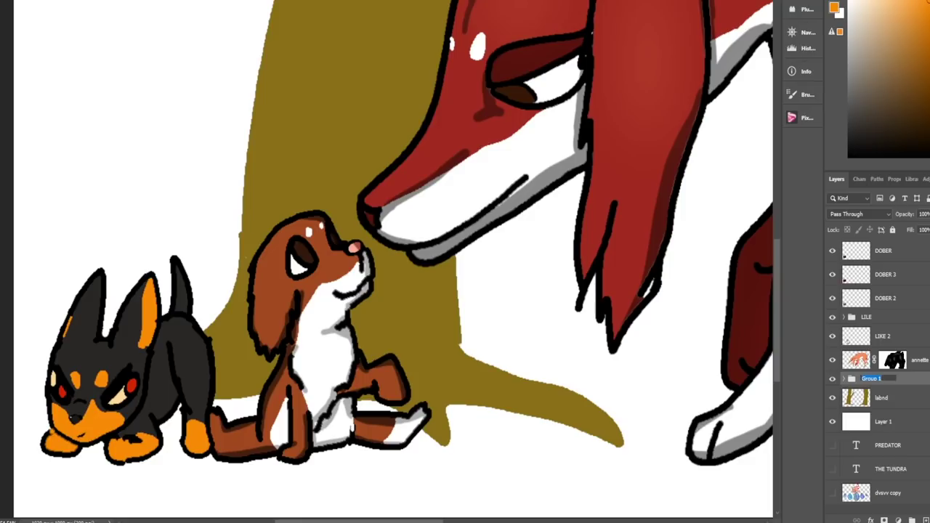
pyautogui.press('Return')
pyautogui.click(885, 338)
pyautogui.click(884, 521)
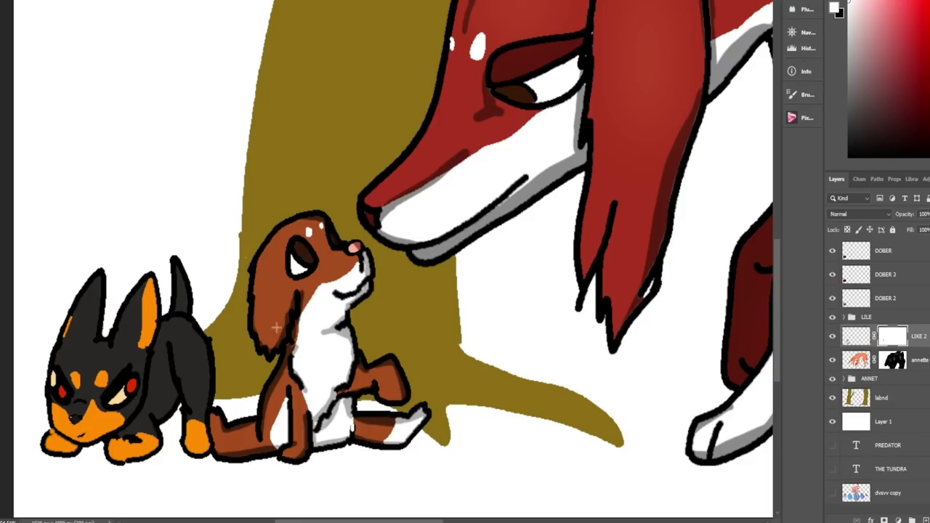
pyautogui.moveTo(857, 336); pyautogui.dragTo(858, 322)
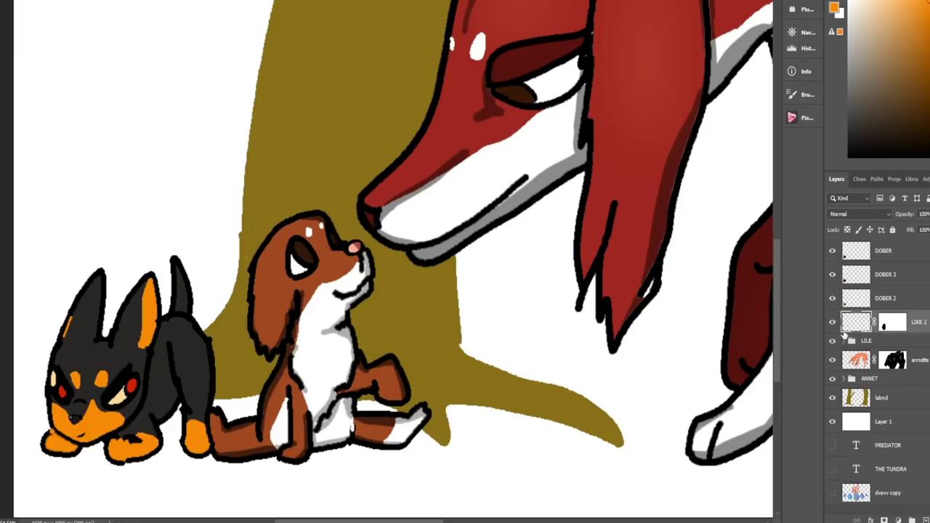
pyautogui.moveTo(831, 297); pyautogui.dragTo(832, 250)
pyautogui.hotkey('ctrl', '0')
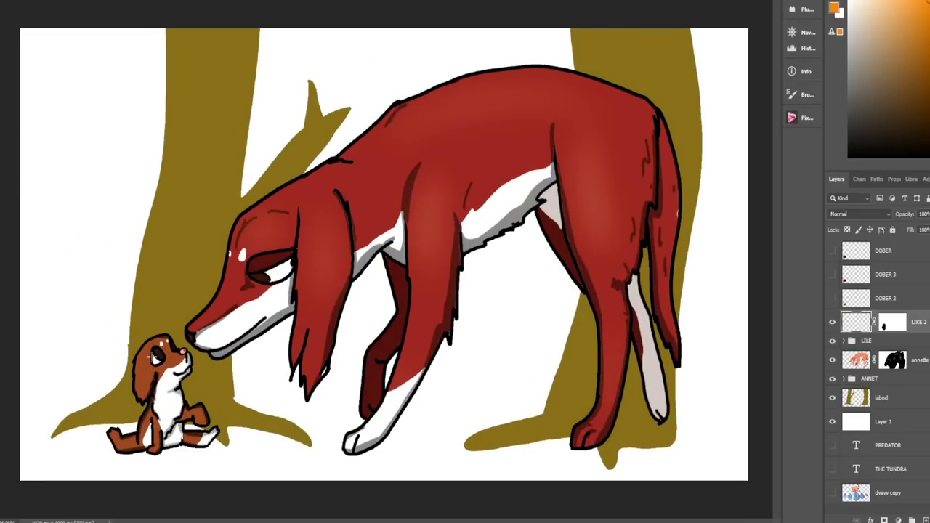
pyautogui.hotkey('ctrl', 'alt', 'z')
pyautogui.hotkey('ctrl', 'alt', 'z')
pyautogui.hotkey('ctrl', 'alt', 'z')
pyautogui.hotkey('ctrl', 'alt', 'z')
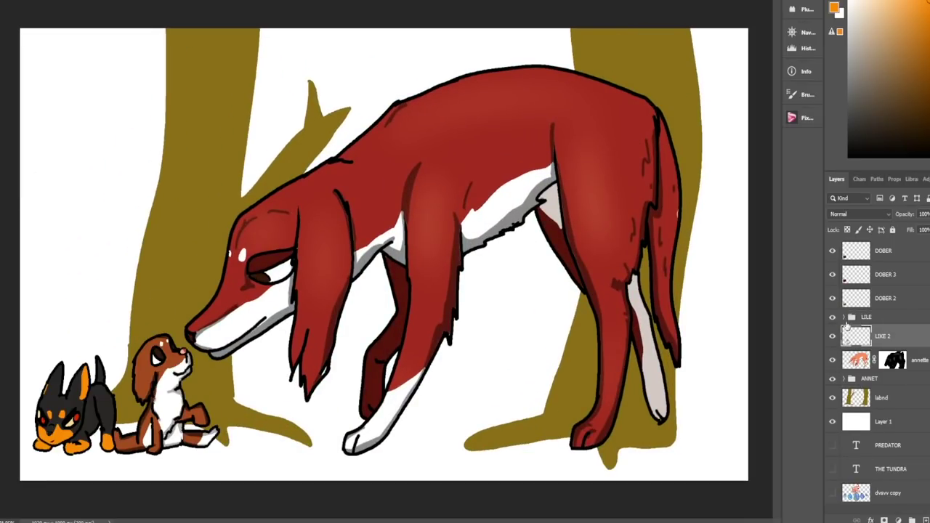
# - Merge the LILE group into one layer and choose the Soft Round Pressure Opacity brush tip
pyautogui.rightClick(48, 120)
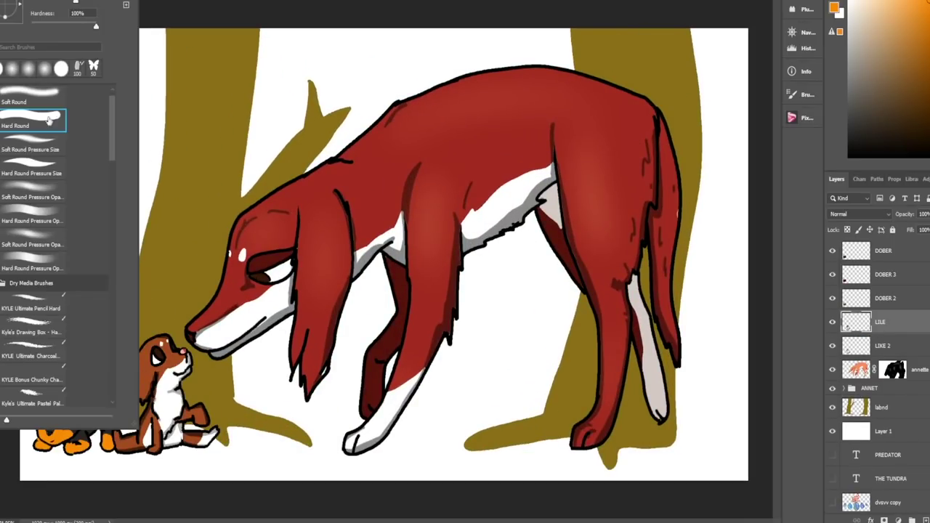
pyautogui.click(34, 246)
pyautogui.click(167, 292)
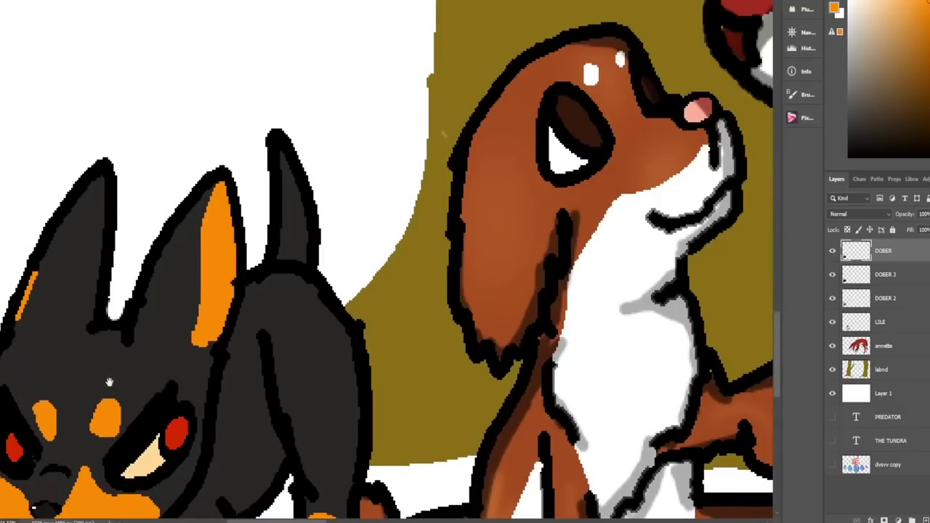
# - Erase a shadow on the black puppy's belly in front of the hind leg with the Hard Round tip on the DOBER layer
pyautogui.scroll(-3, 109, 382)
pyautogui.scroll(3, 305, 201)
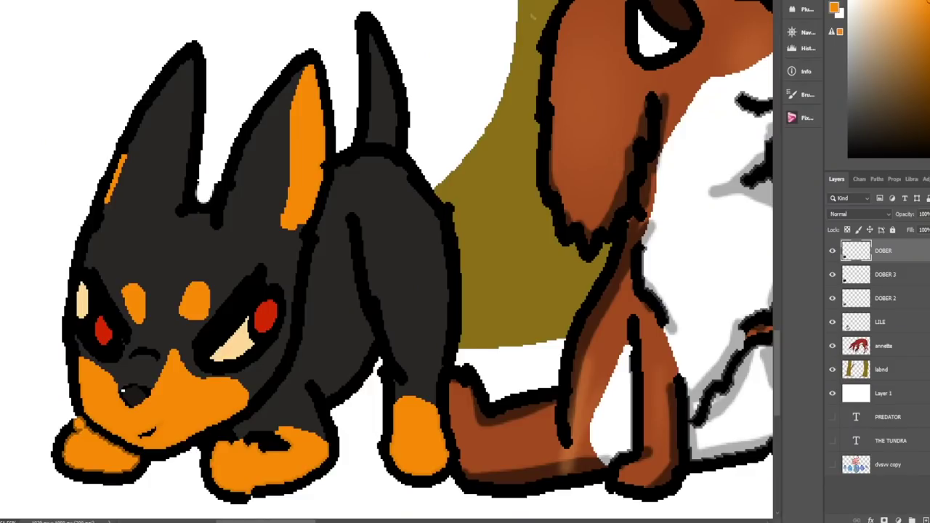
pyautogui.rightClick(40, 104)
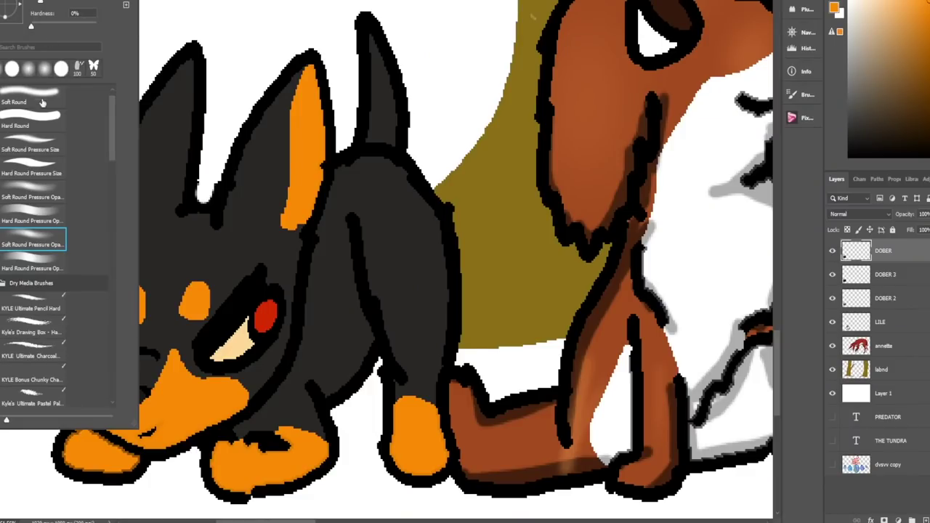
pyautogui.click(39, 123)
pyautogui.moveTo(347, 244)
pyautogui.mouseDown()
pyautogui.moveTo(353, 276)
pyautogui.moveTo(318, 332)
pyautogui.mouseUp()
pyautogui.hotkey('ctrl', 'z')
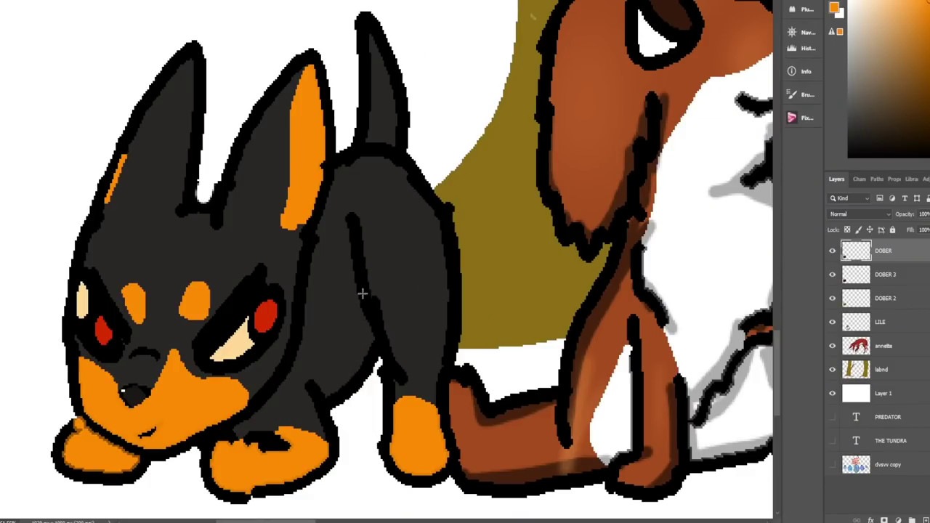
pyautogui.moveTo(362, 293)
pyautogui.mouseDown()
pyautogui.moveTo(358, 372)
pyautogui.moveTo(370, 330)
pyautogui.moveTo(363, 358)
pyautogui.moveTo(327, 391)
pyautogui.mouseUp()
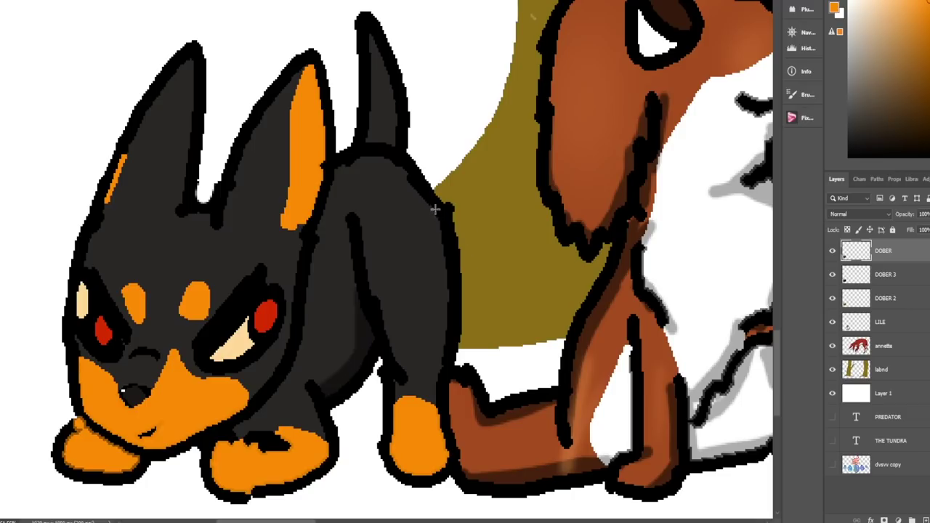
# - Erase an orange-red shadow along the black puppy's hind paw edge and short toe lines on its orange paws
pyautogui.moveTo(434, 411)
pyautogui.mouseDown()
pyautogui.moveTo(438, 472)
pyautogui.moveTo(442, 425)
pyautogui.moveTo(442, 467)
pyautogui.moveTo(450, 449)
pyautogui.moveTo(445, 461)
pyautogui.moveTo(437, 436)
pyautogui.moveTo(447, 440)
pyautogui.moveTo(433, 419)
pyautogui.moveTo(401, 438)
pyautogui.mouseUp()
pyautogui.hotkey('ctrl', 'z')
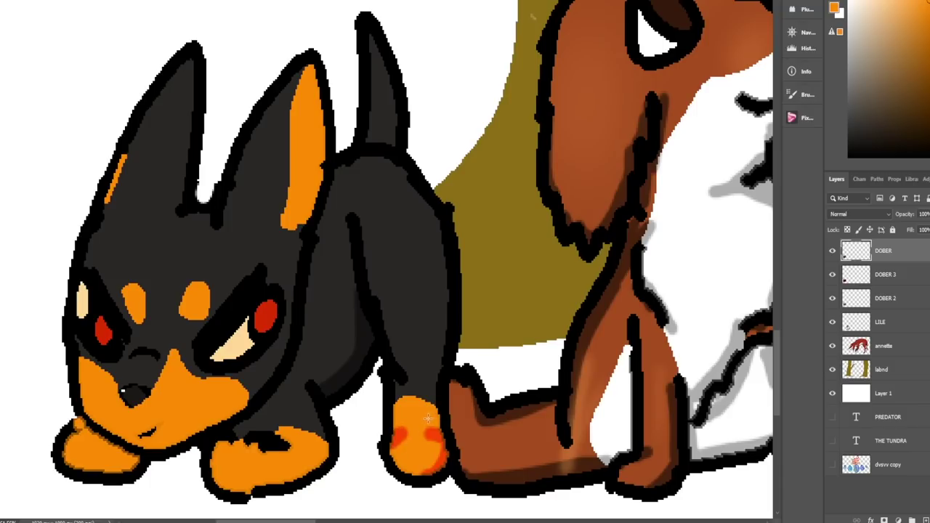
pyautogui.hotkey('ctrl', 'z')
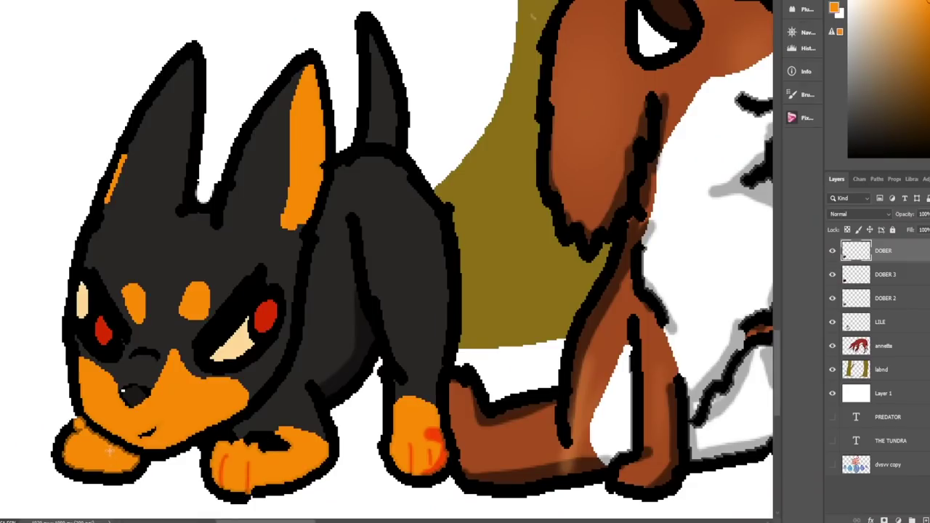
pyautogui.moveTo(111, 449); pyautogui.dragTo(112, 465)
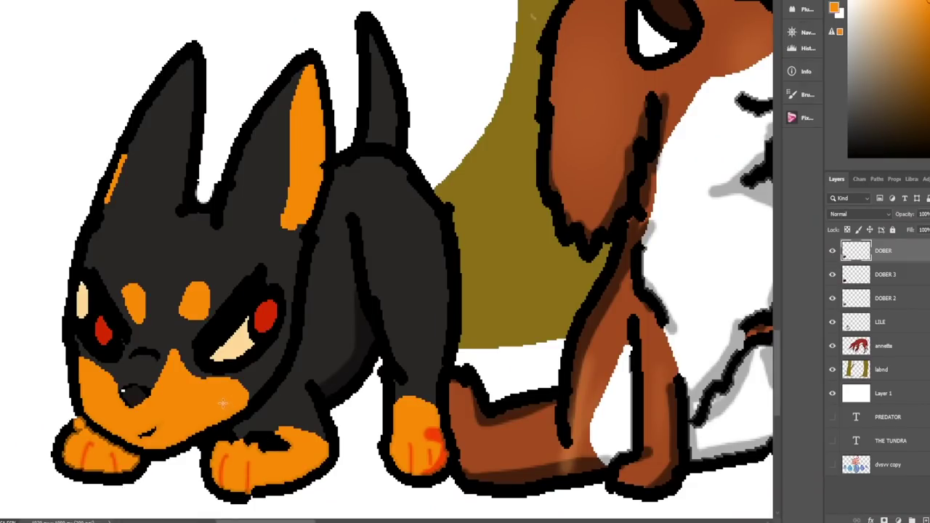